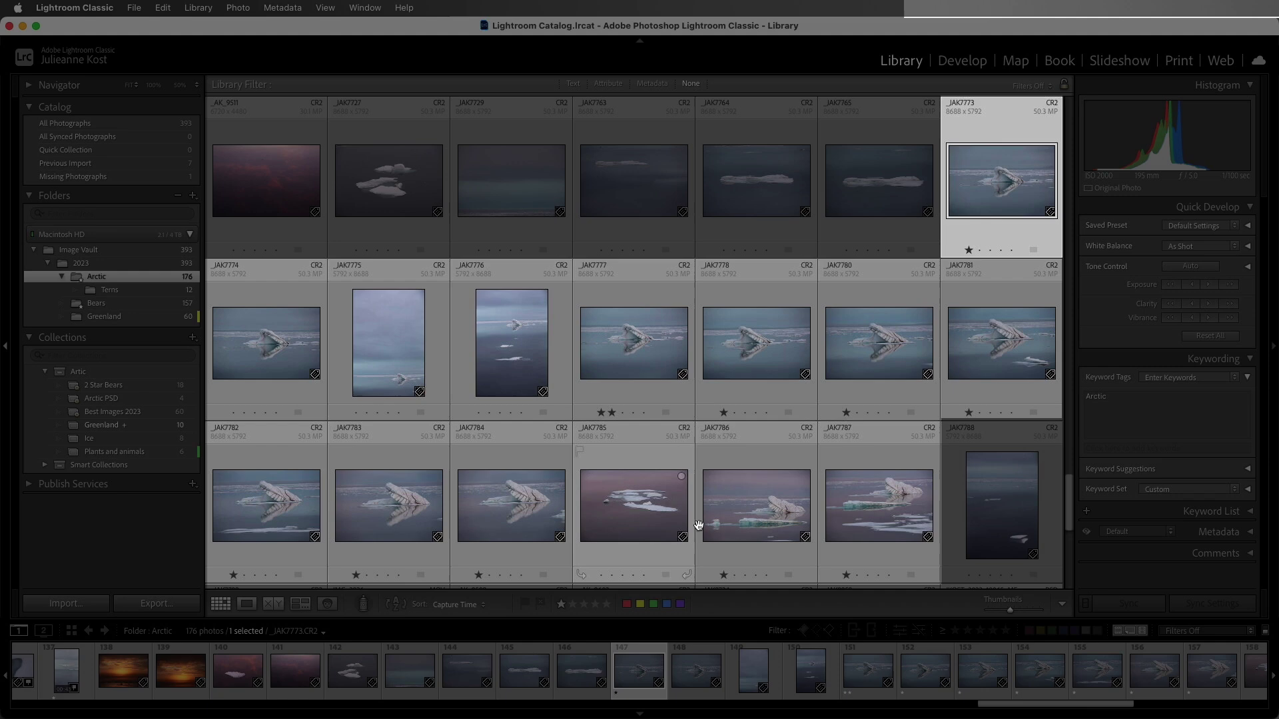
Select iceberg photos _JAK7773 through _JAK7787, excluding _JAK7785, for 13 selected.
shift+click(879, 522)
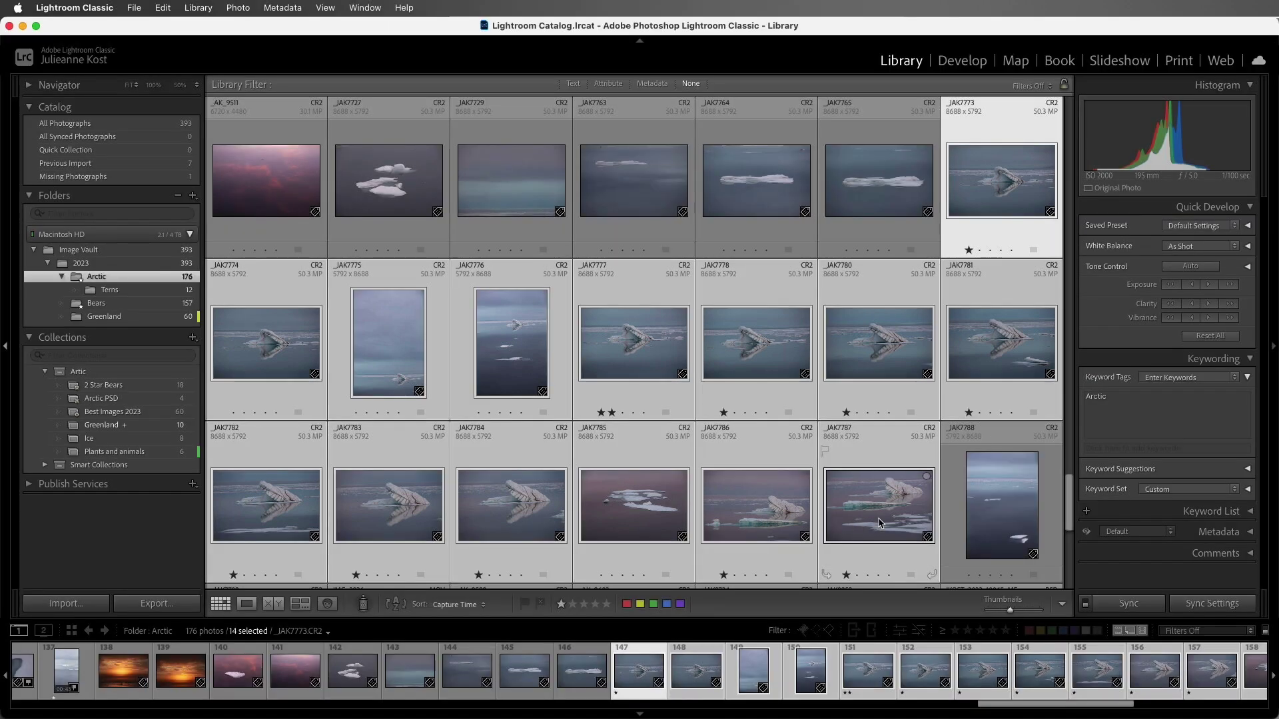
super+click(636, 526)
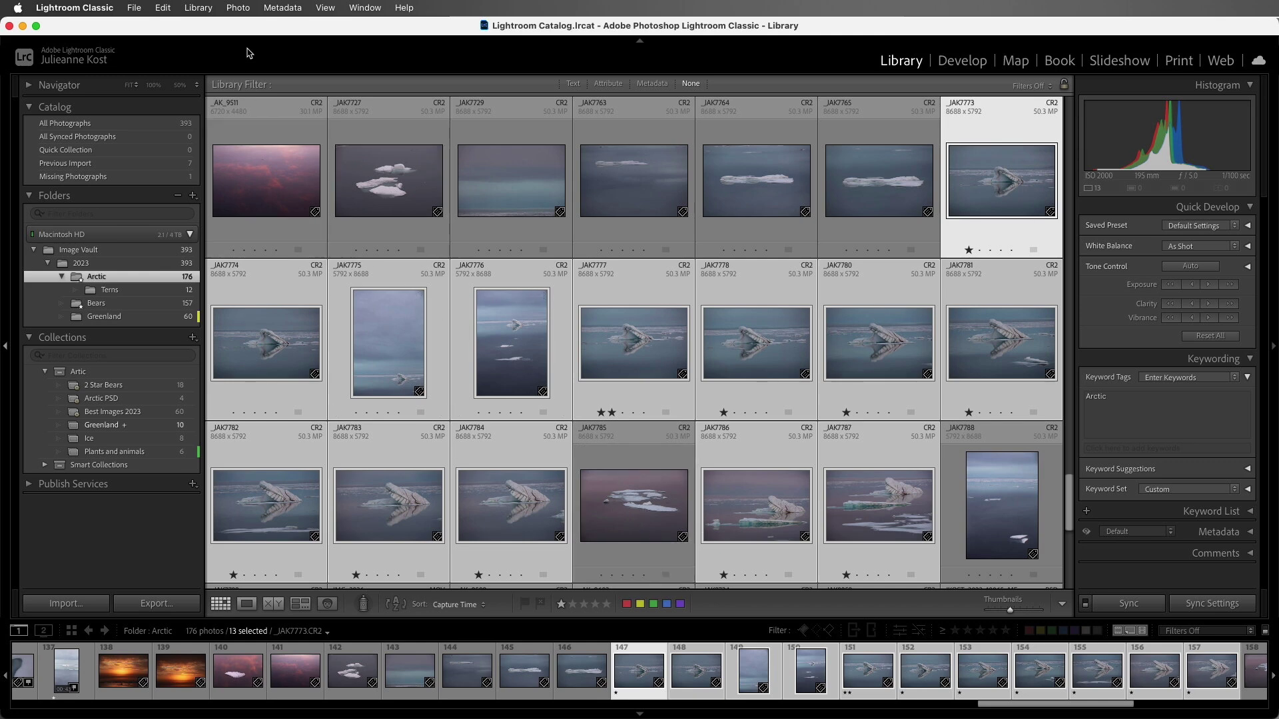
Group the thirteen selected iceberg photos into a stack via Photo > Stacking.
click(240, 8)
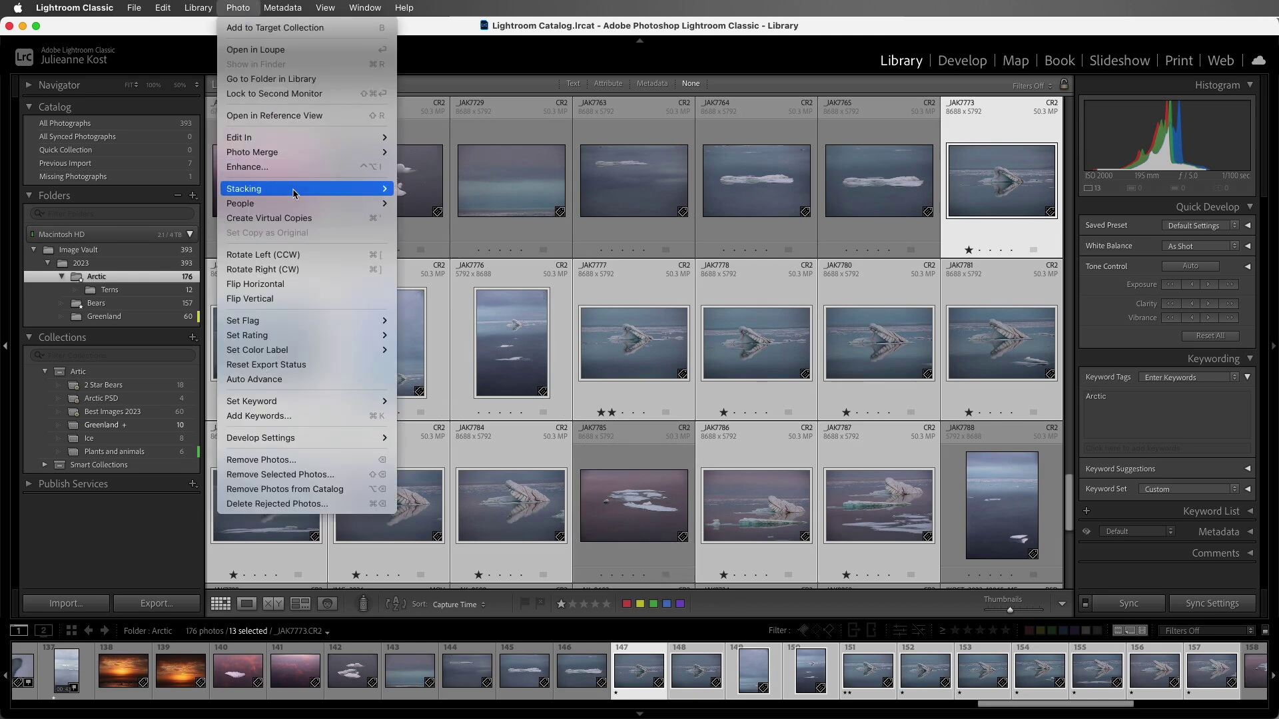
mouse_move(295, 192)
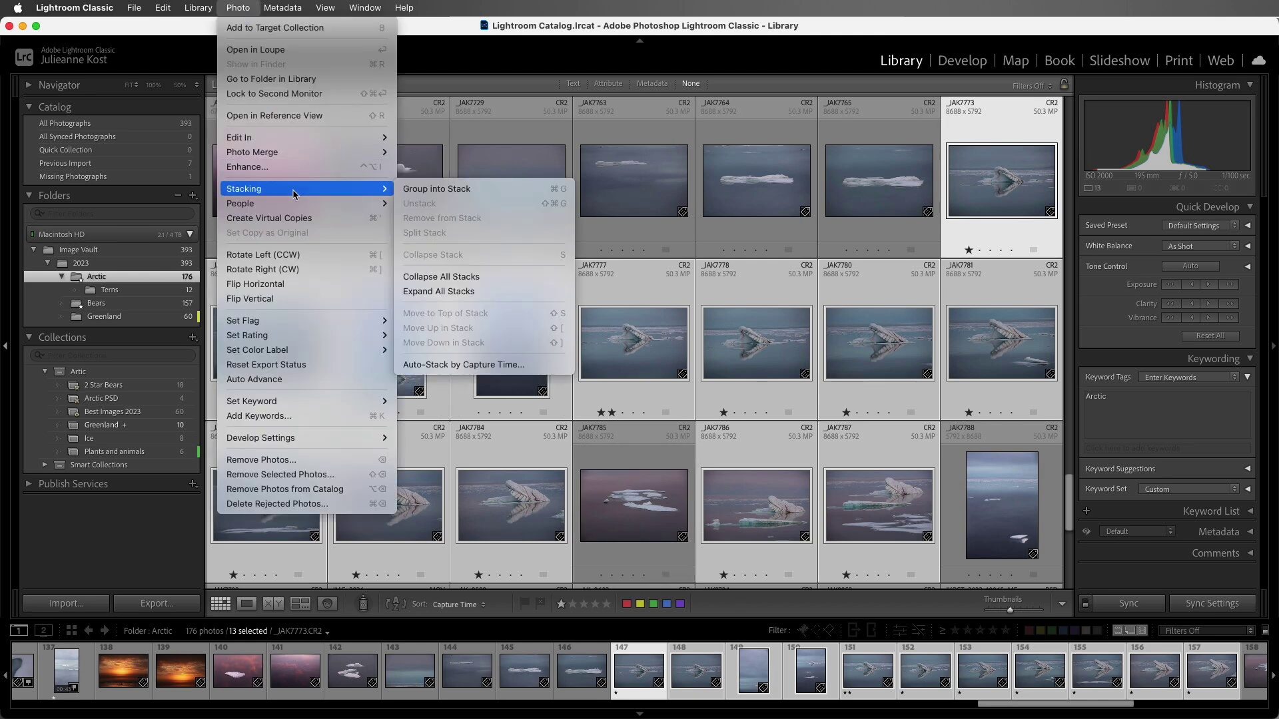
click(525, 195)
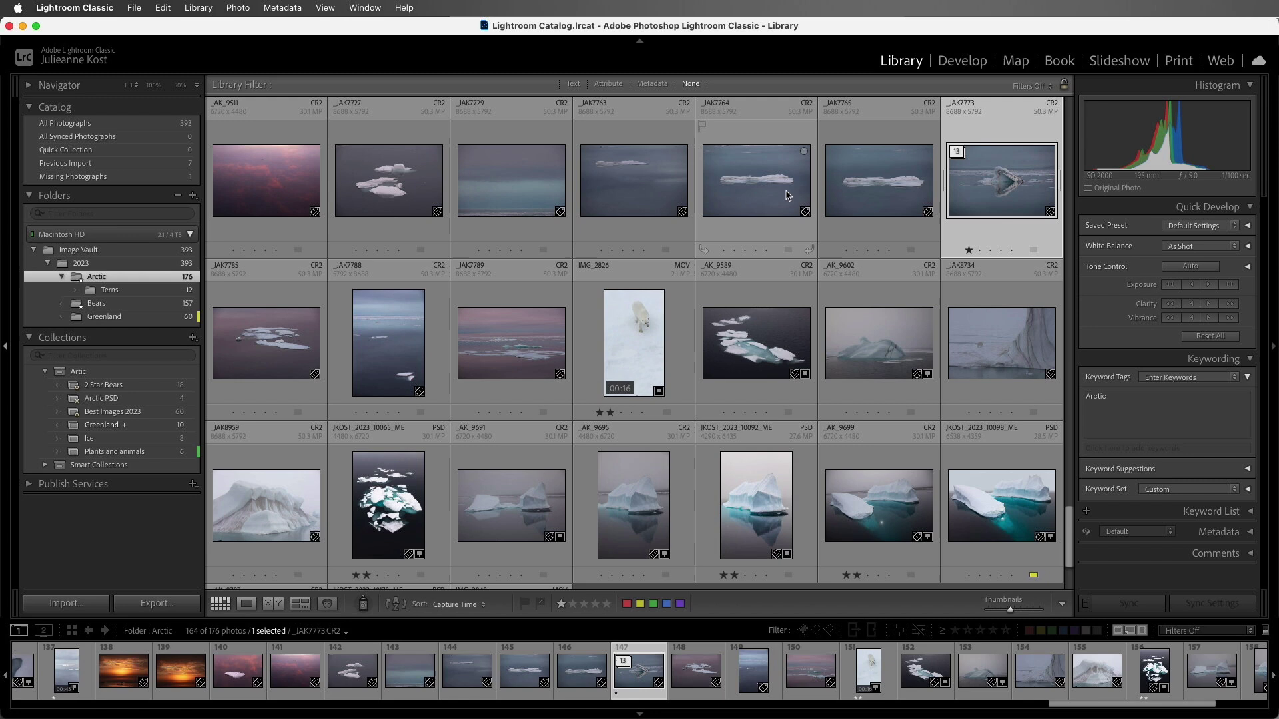
Expand and collapse the new stack, leaving it collapsed under _JAK7773.
click(953, 152)
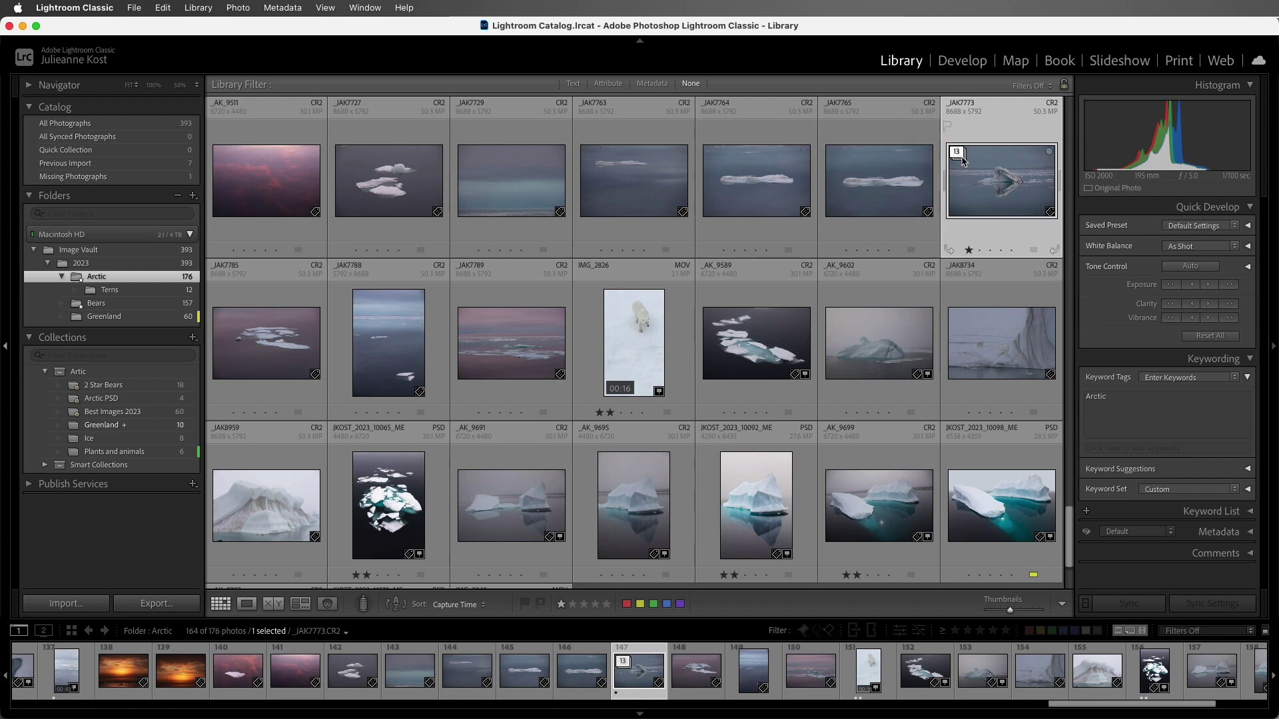
click(962, 159)
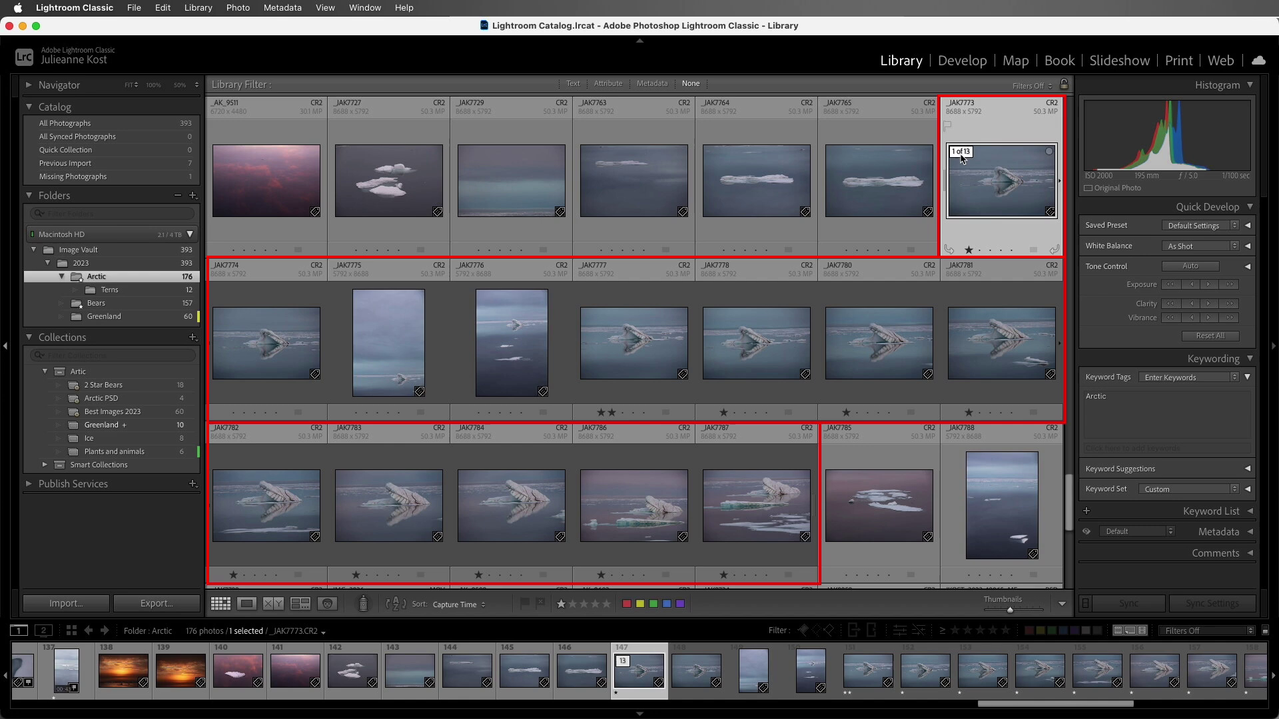
click(962, 158)
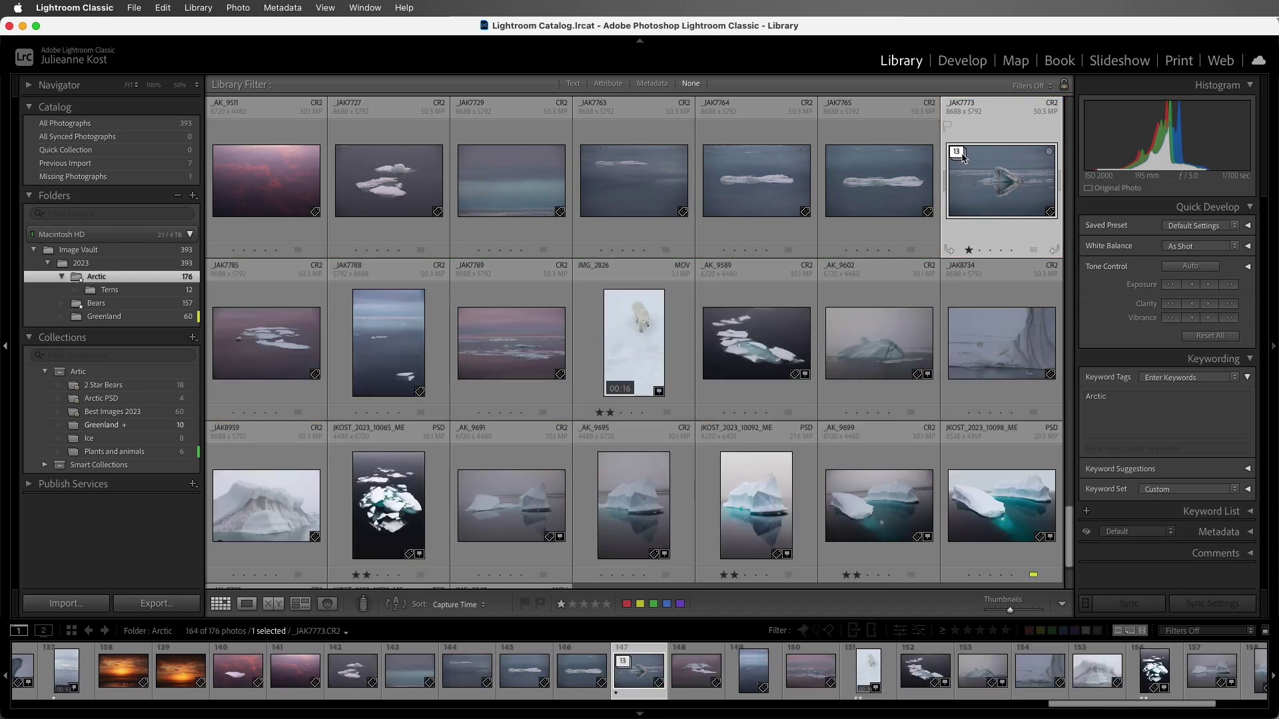
click(945, 181)
click(1059, 181)
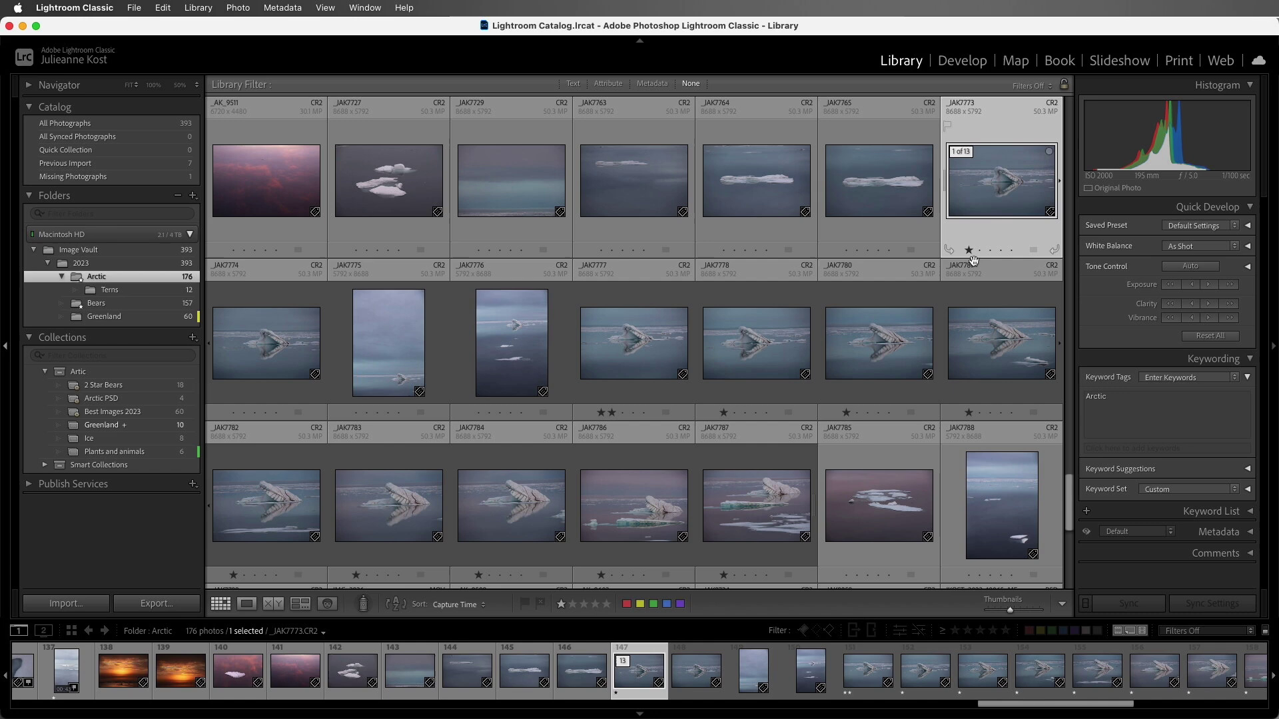
click(815, 510)
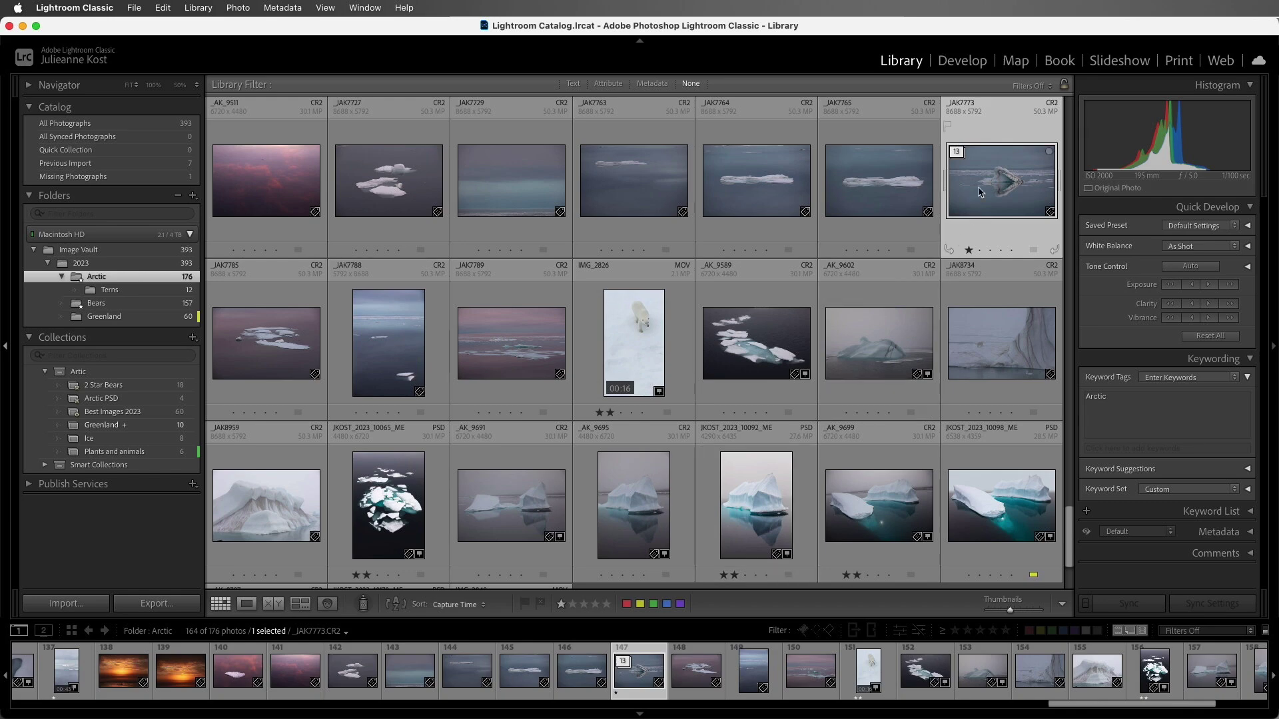
Toggle the stack with S and give its top photo _JAK7773 two stars.
key(s)
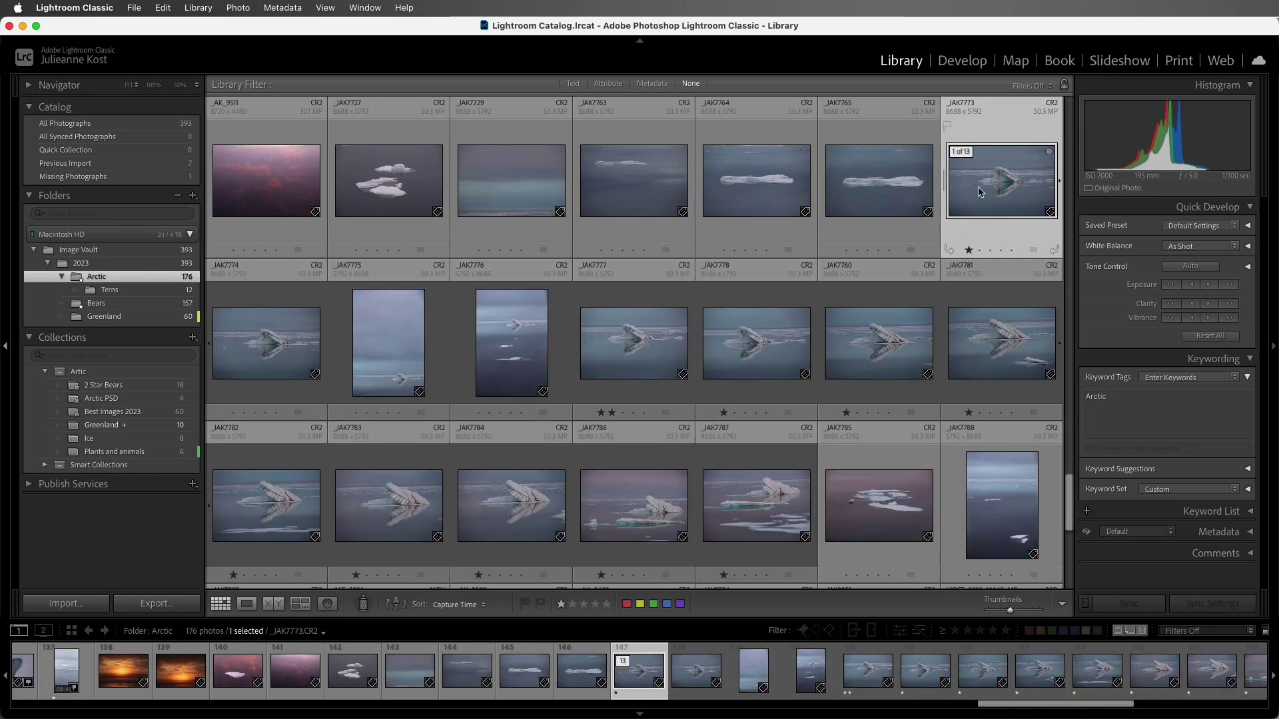
key(s)
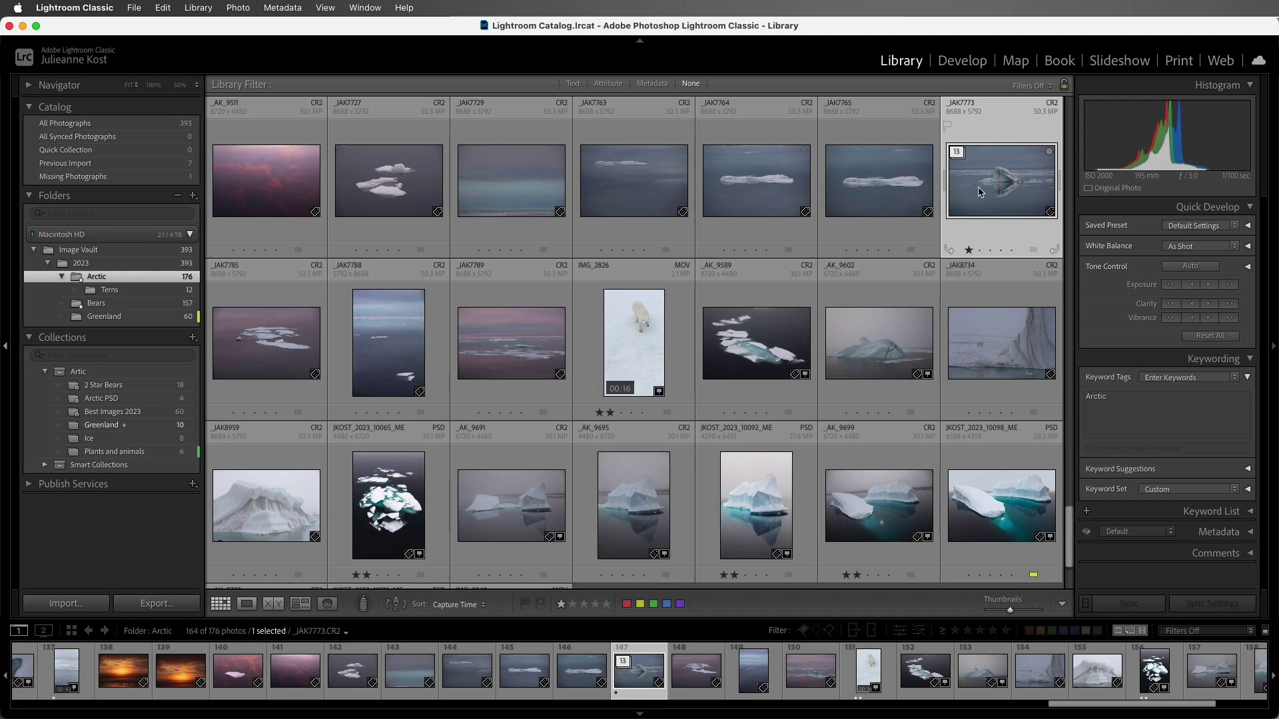
key(2)
Expand the stack and rate _JAK7774, _JAK7777 and _JAK7778 one star.
key(s)
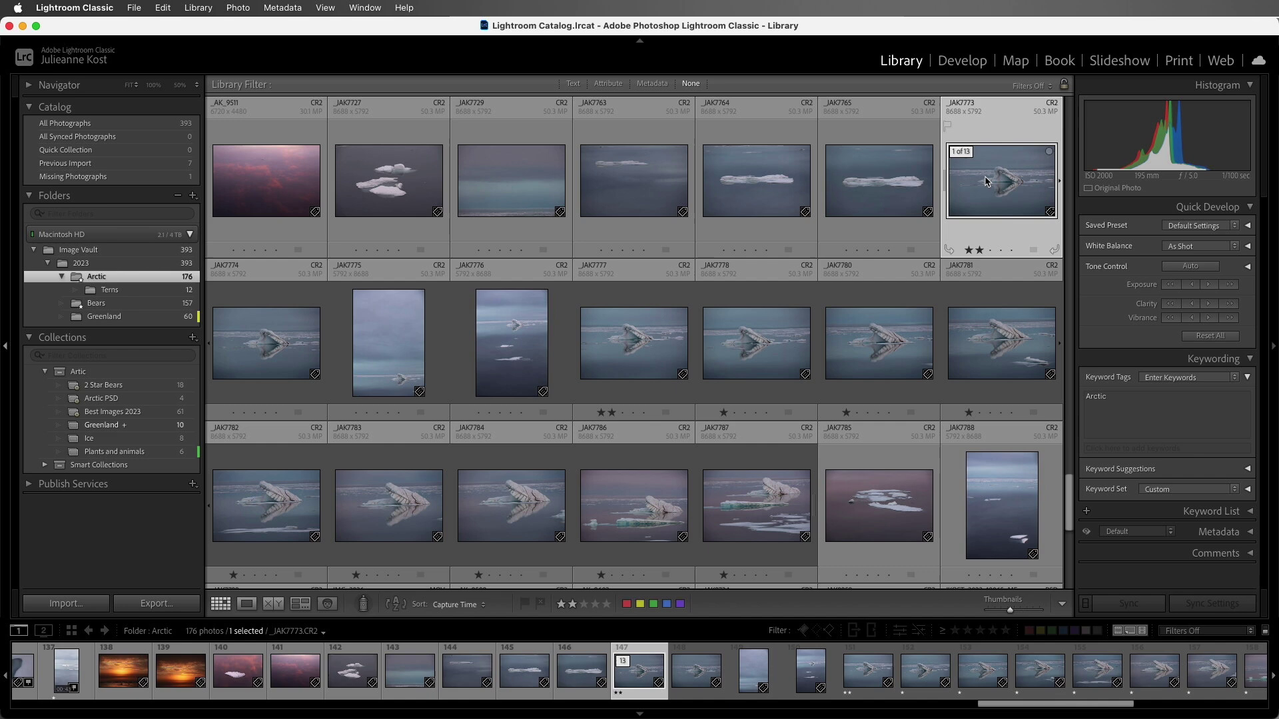
click(273, 343)
super+click(612, 357)
super+click(747, 356)
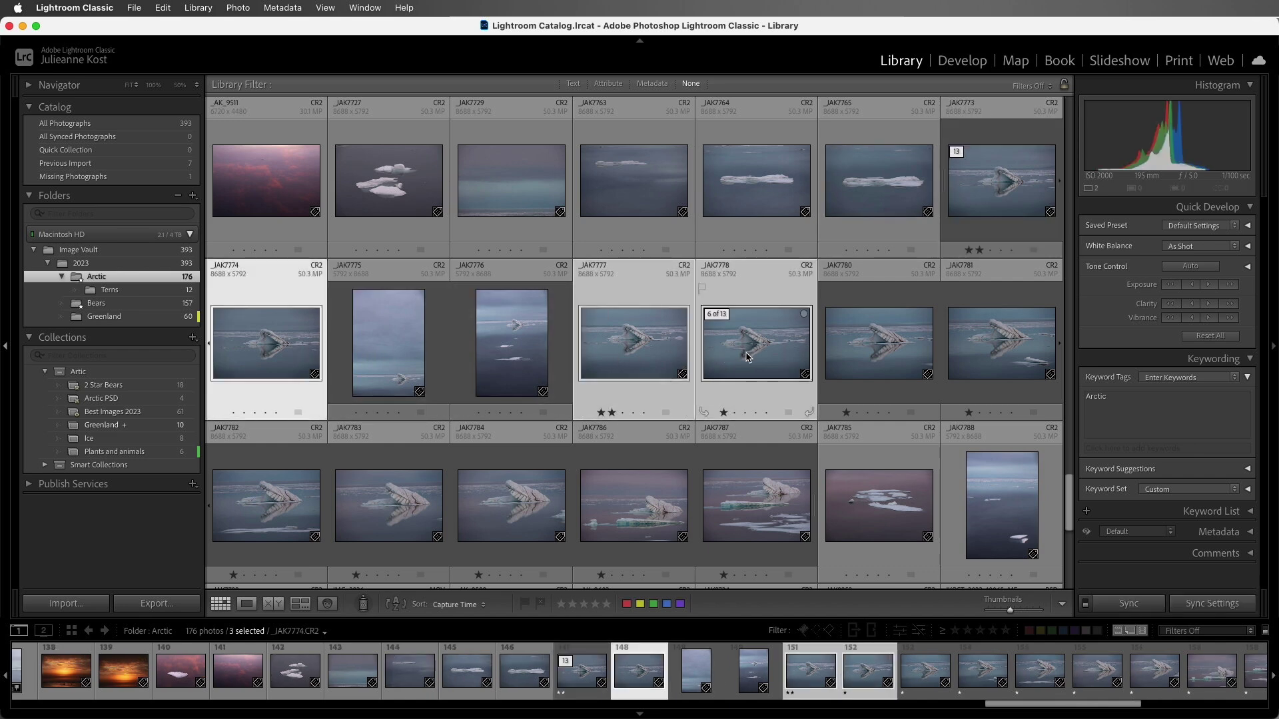
key(1)
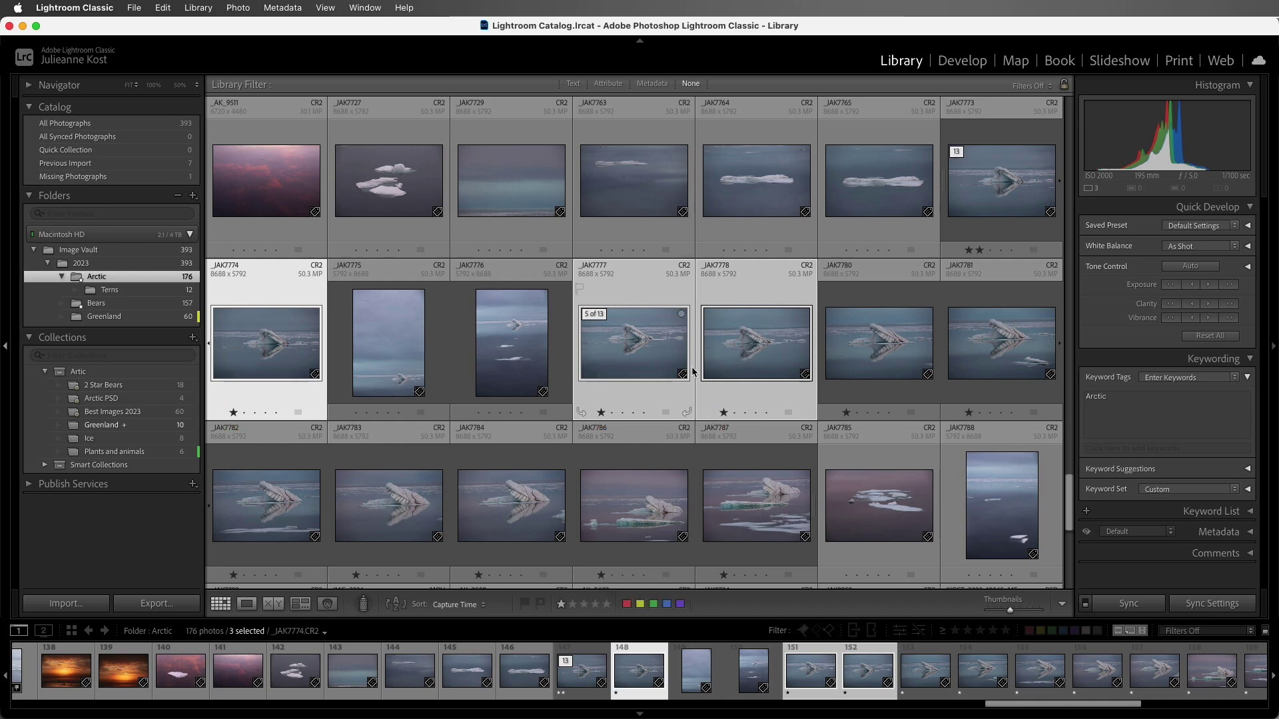
Remove the vertical photos _JAK7775 and _JAK7776 from the stack, leaving eleven photos.
click(513, 362)
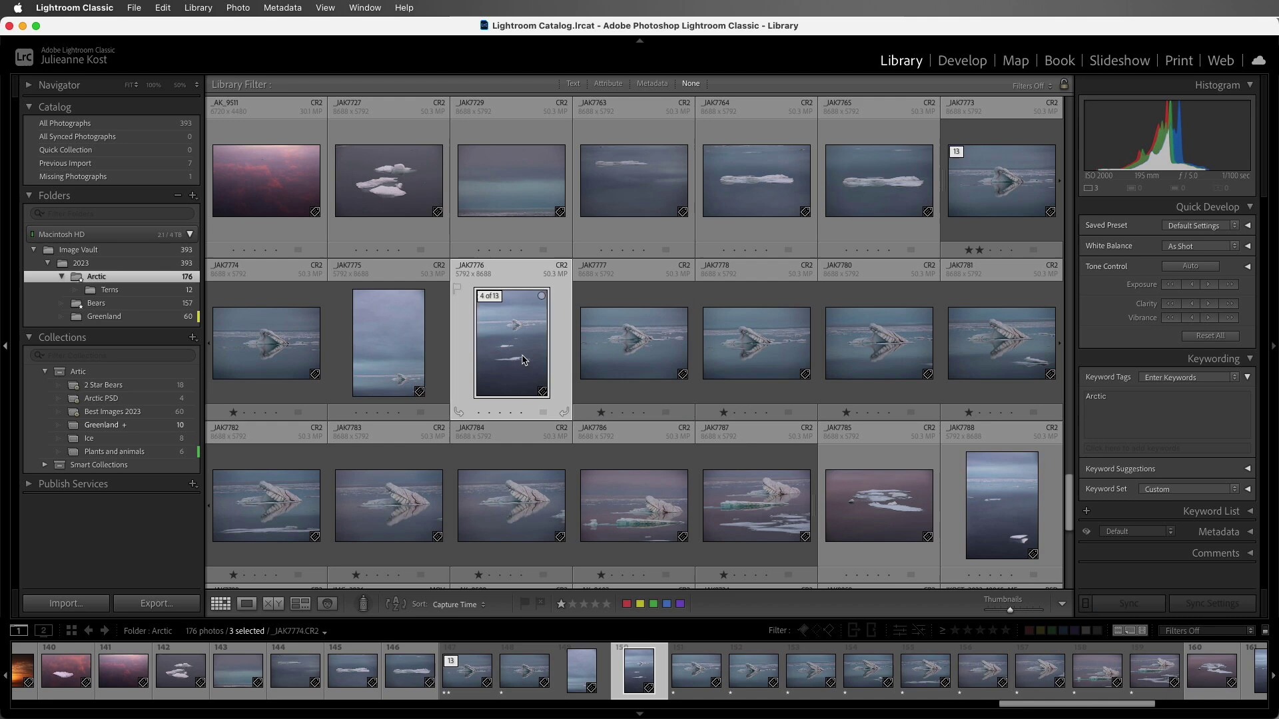
shift+click(391, 365)
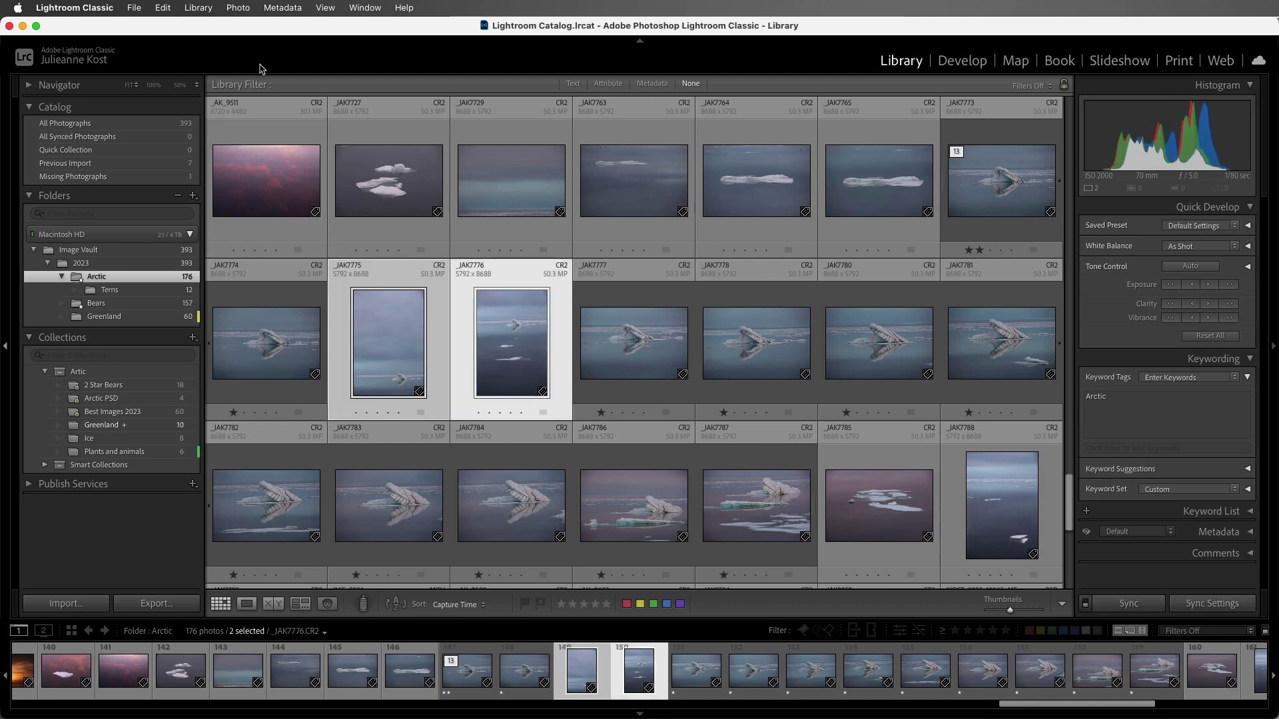
click(241, 8)
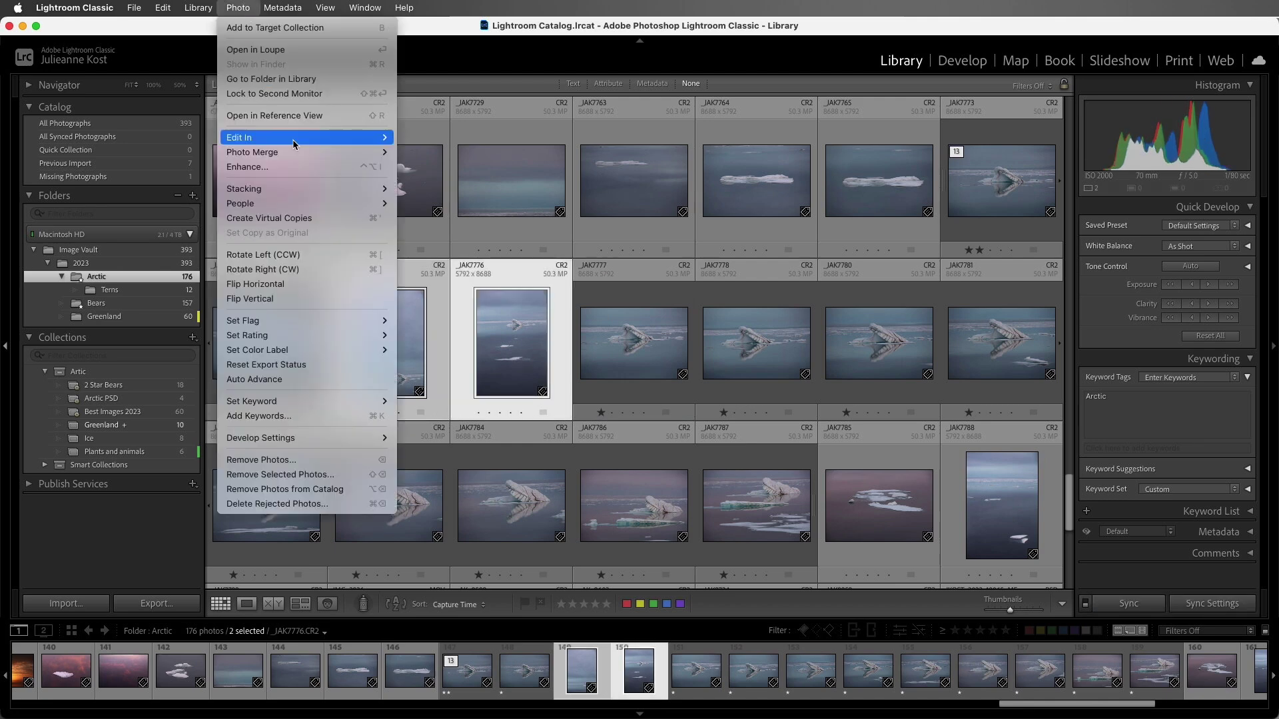
mouse_move(319, 188)
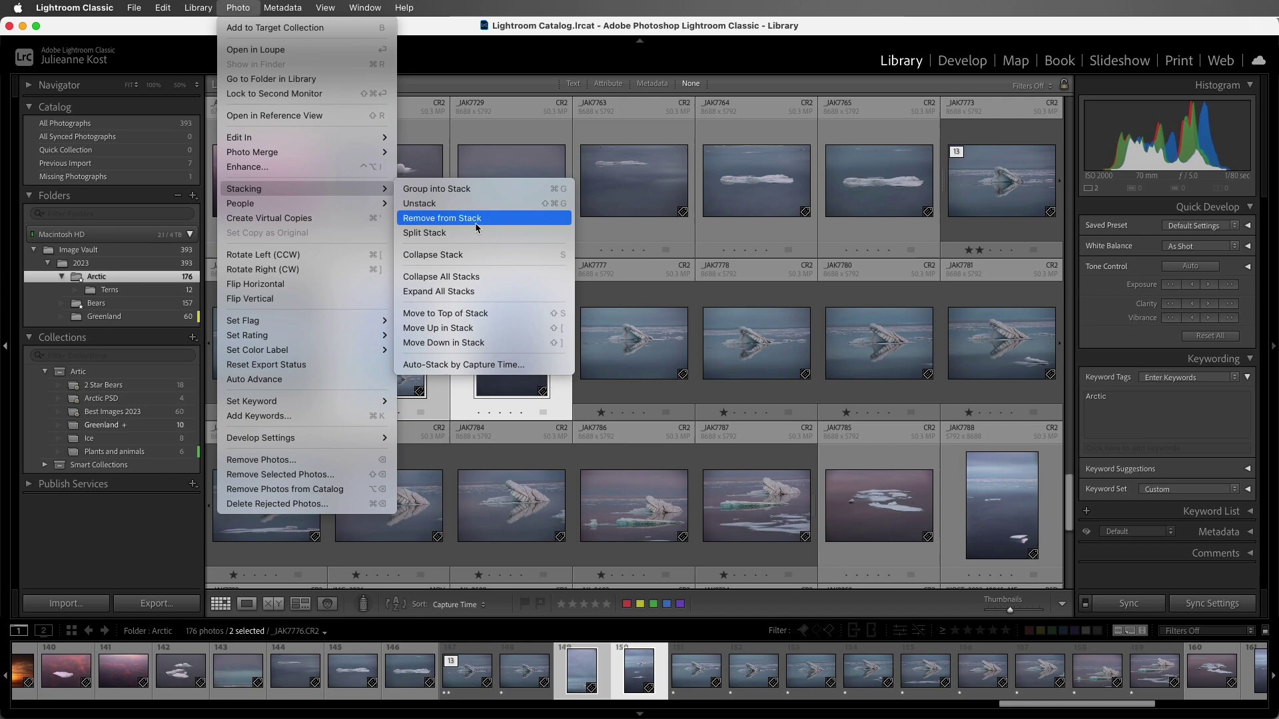
click(506, 221)
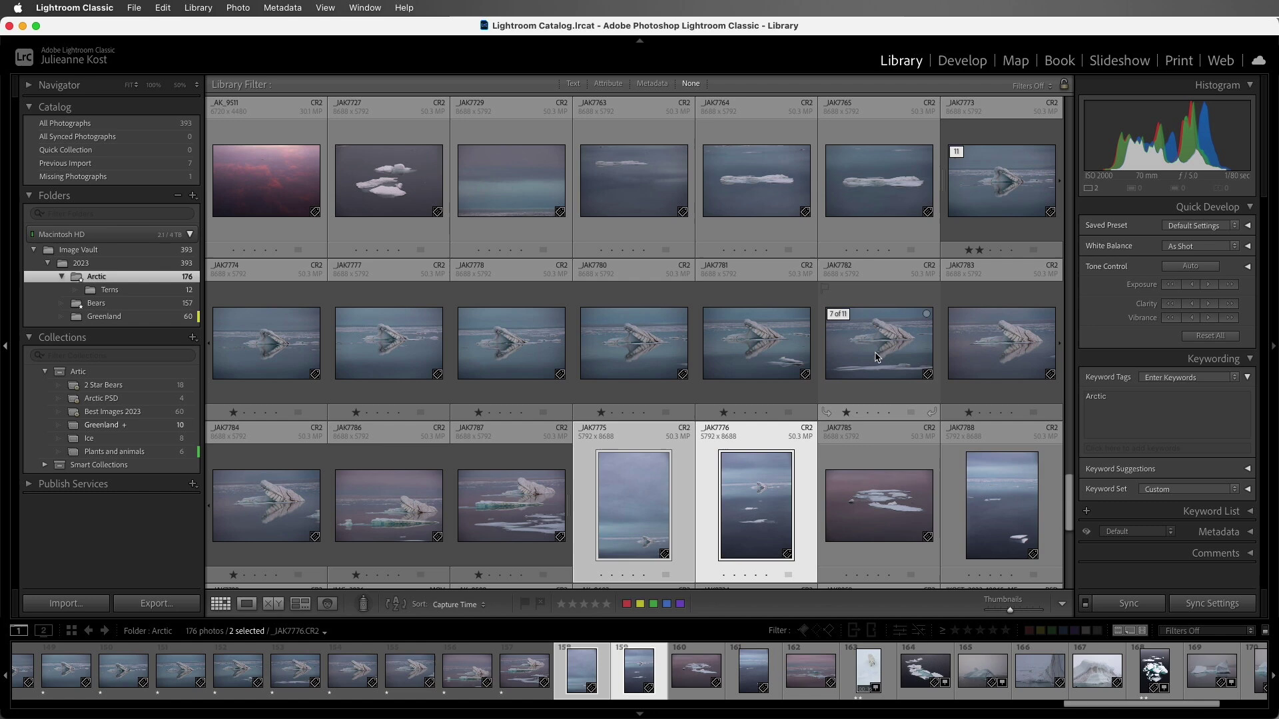
Reorder the stack, moving _JAK7782 ahead of _JAK7781 and dragging _JAK7778 to the top.
drag(874, 351, 786, 352)
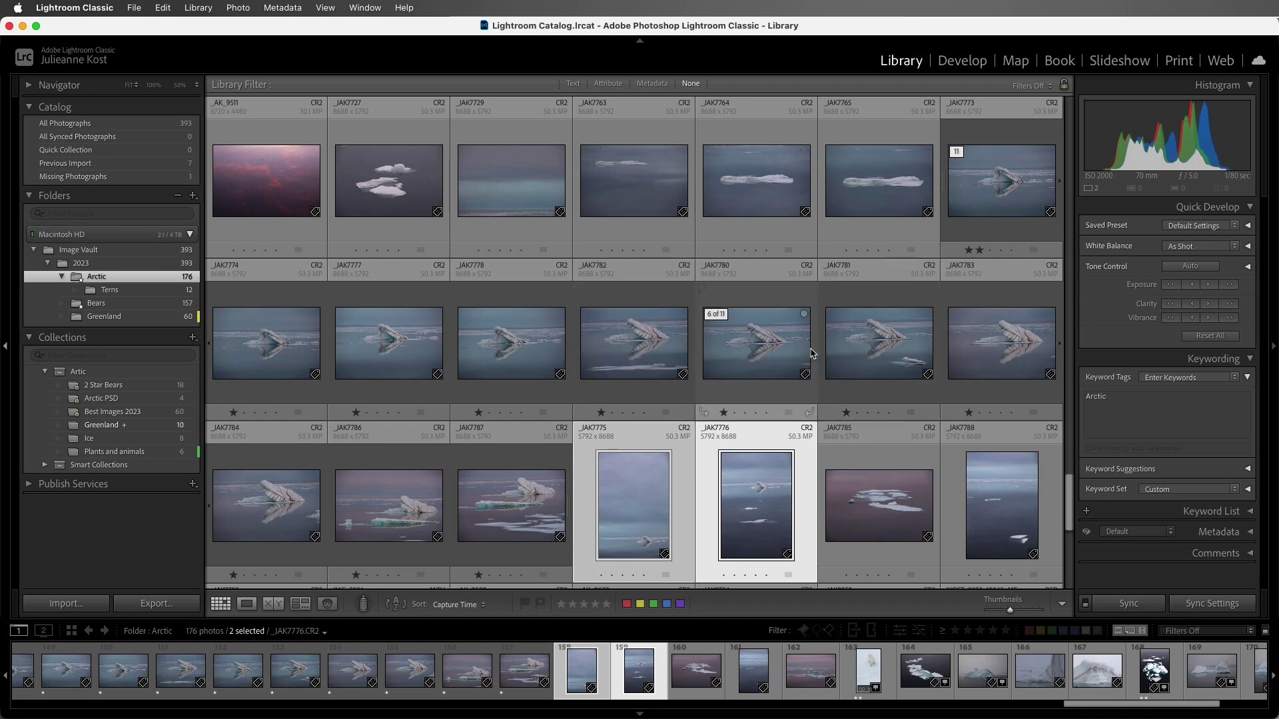
click(786, 353)
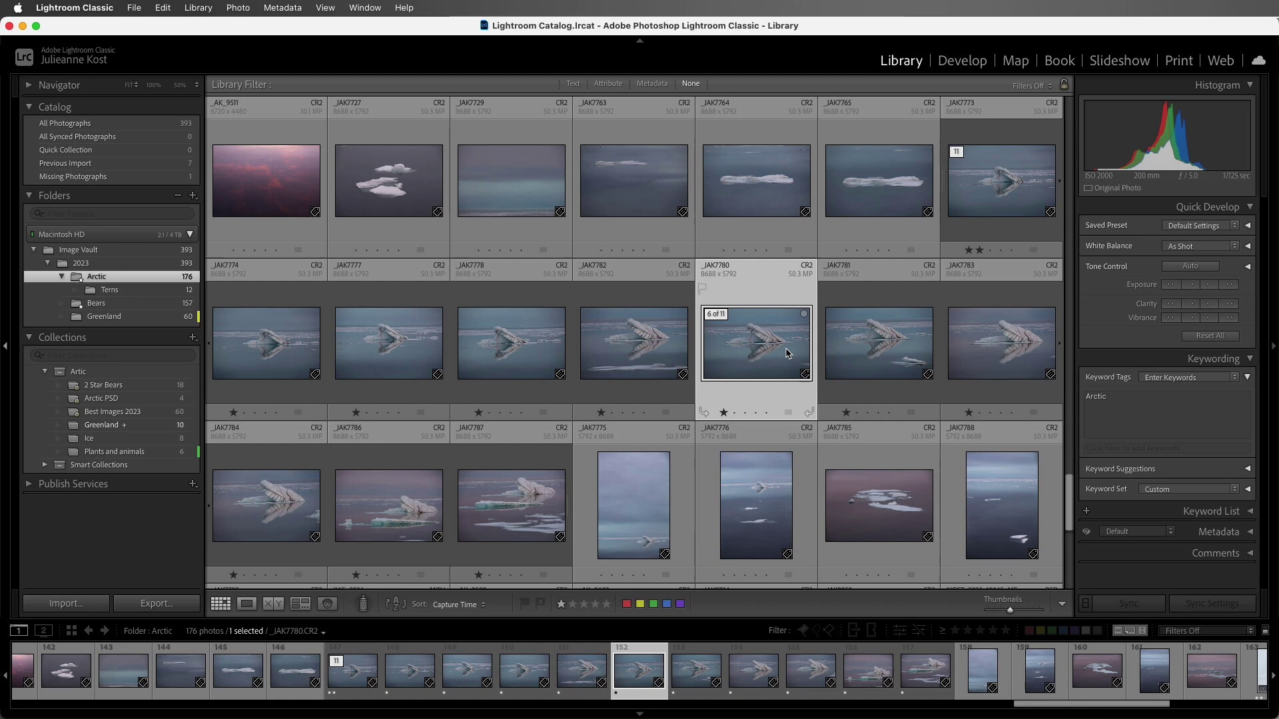
key(super+z)
key(super+z)
key(super+z)
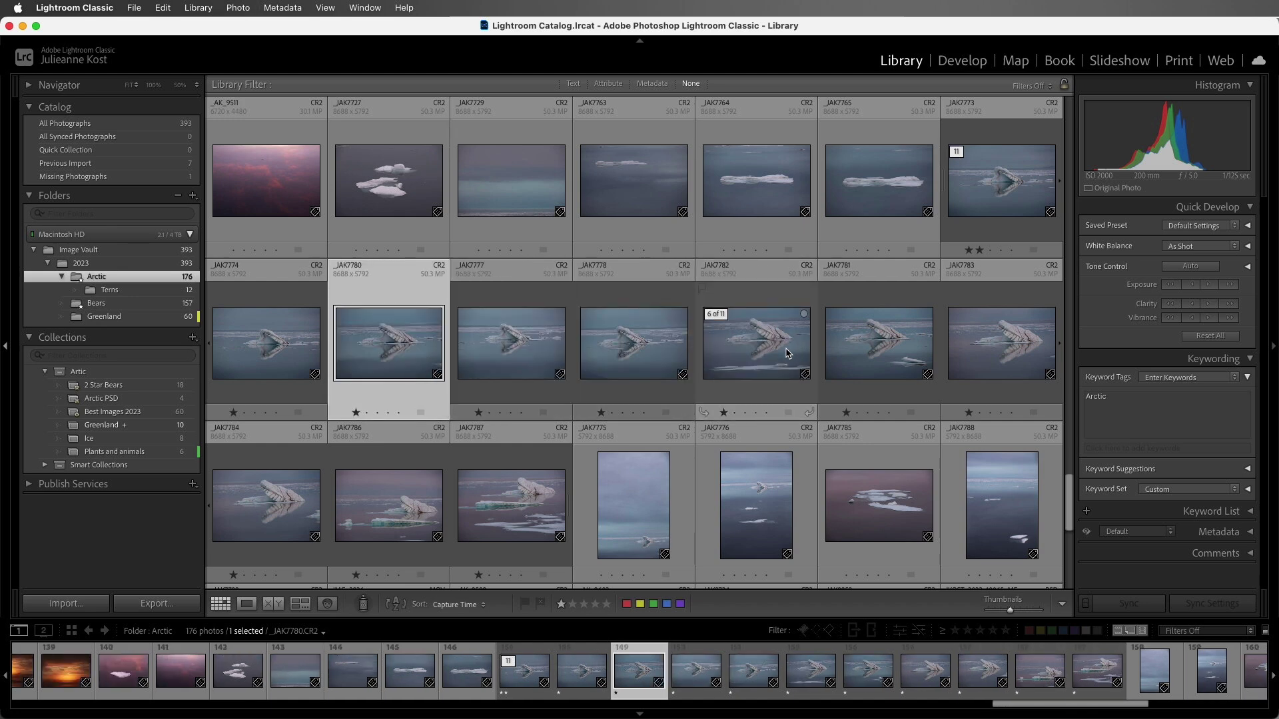
key(super+shift+z)
key(super+shift+z)
key(super+shift+z)
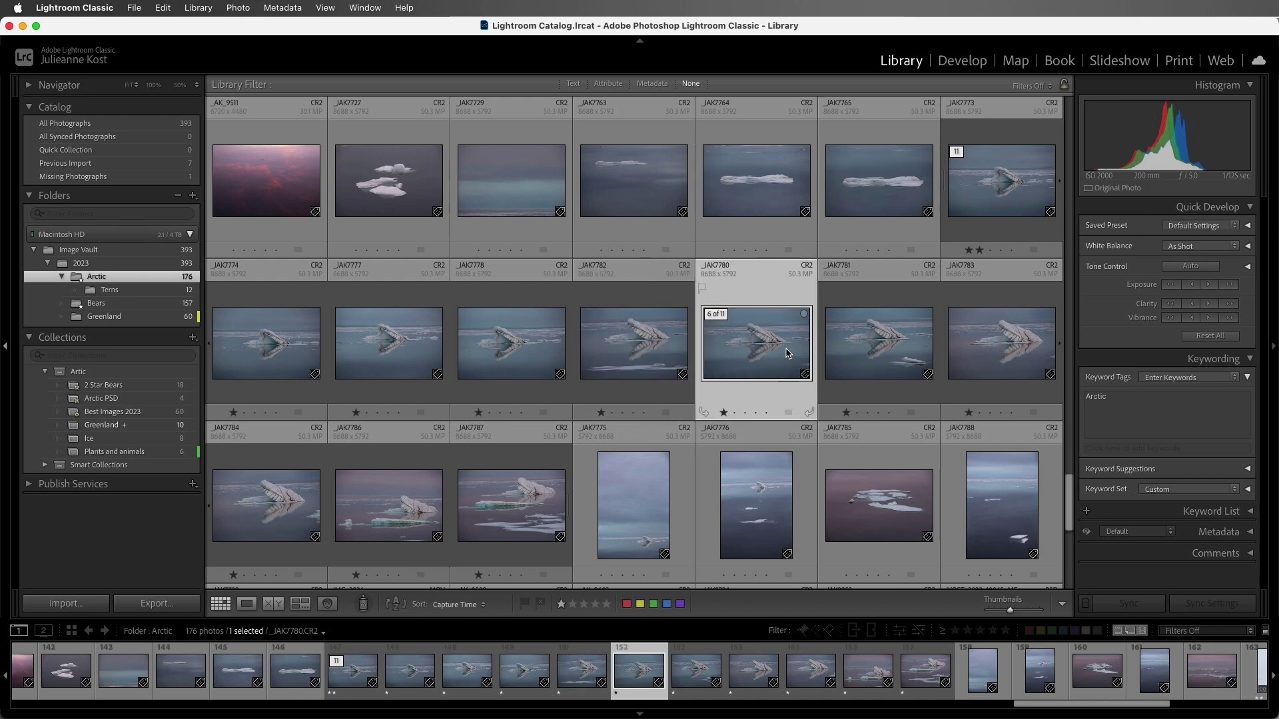
click(536, 354)
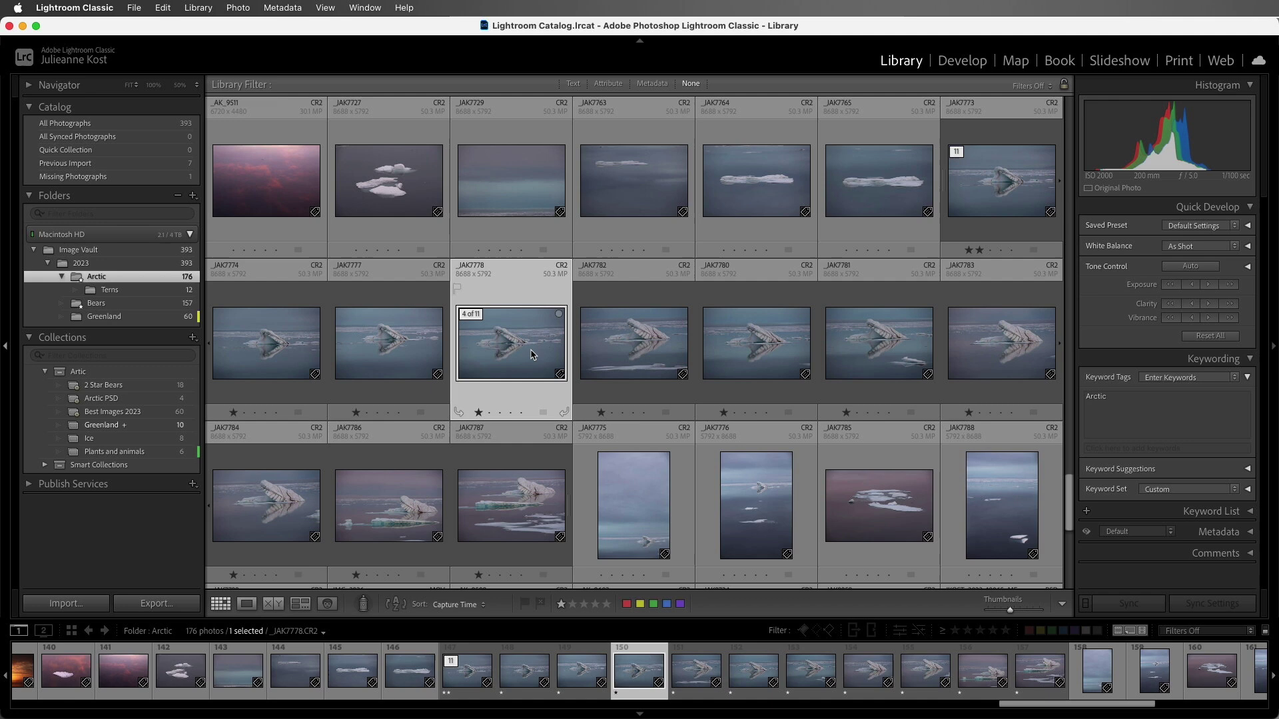
drag(533, 354, 955, 178)
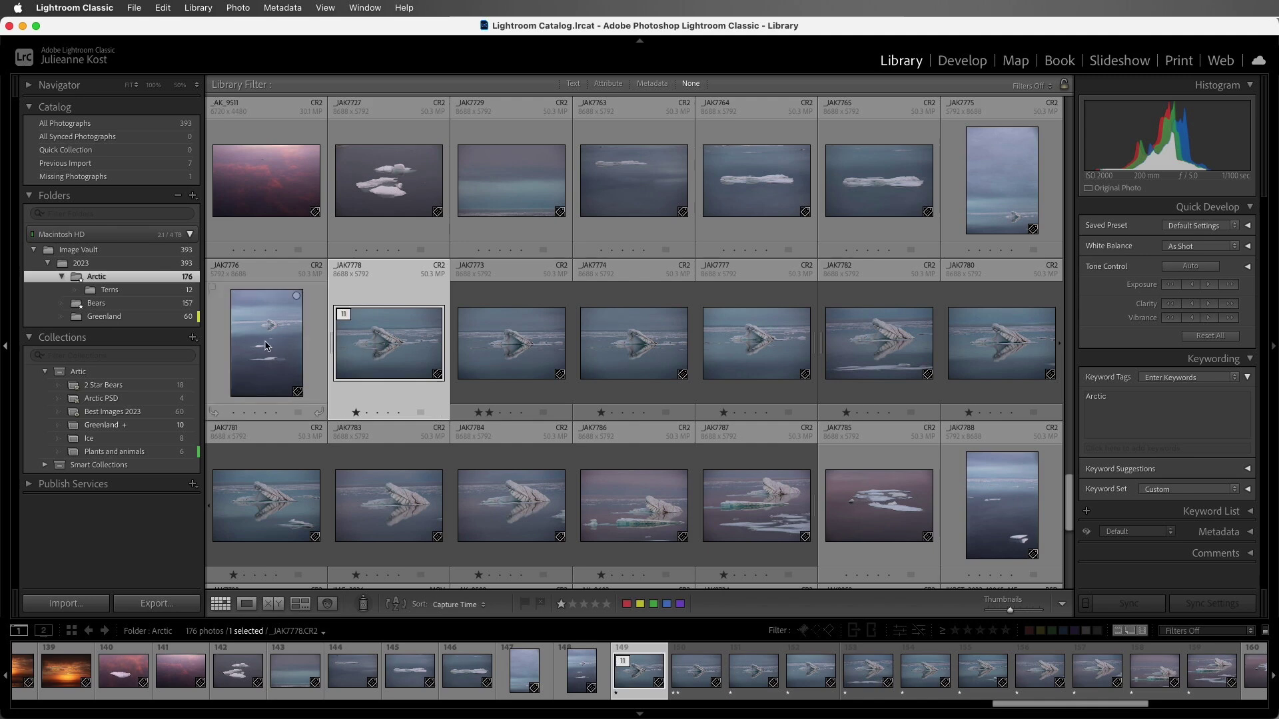
Move _JAK7783 to the top of the stack with Shift+S and collapse it.
click(382, 504)
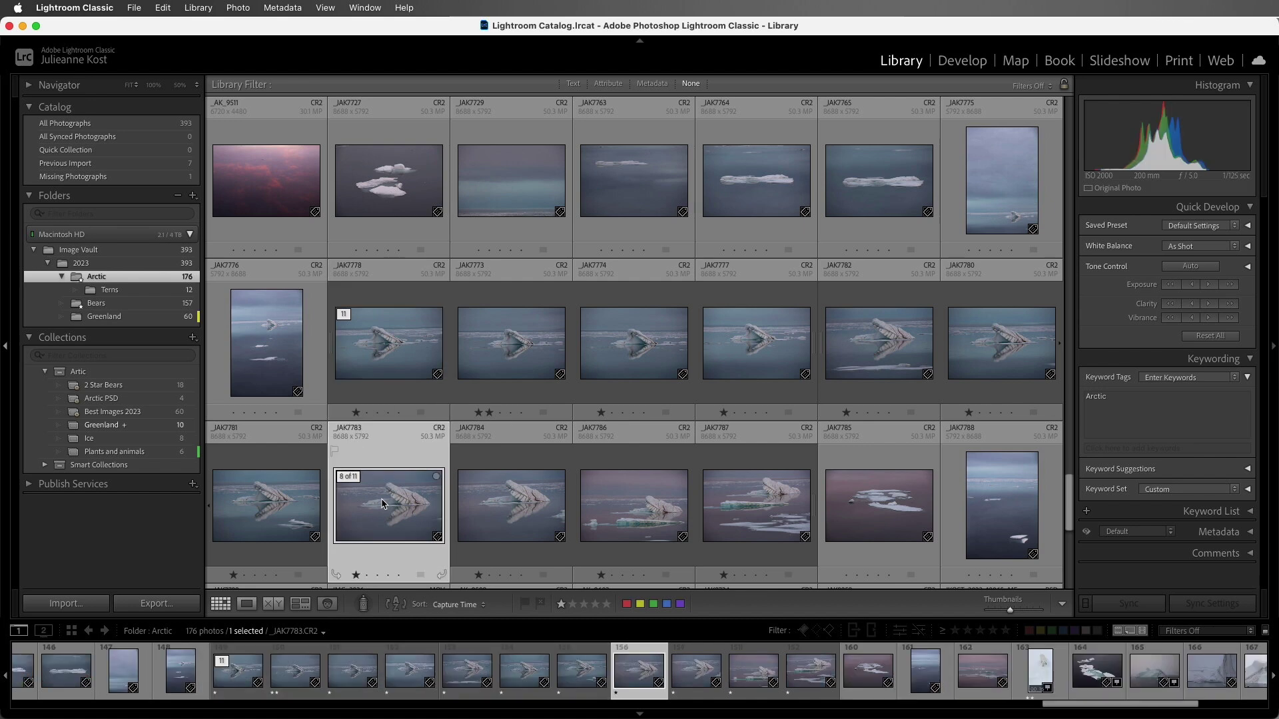
key(shift+s)
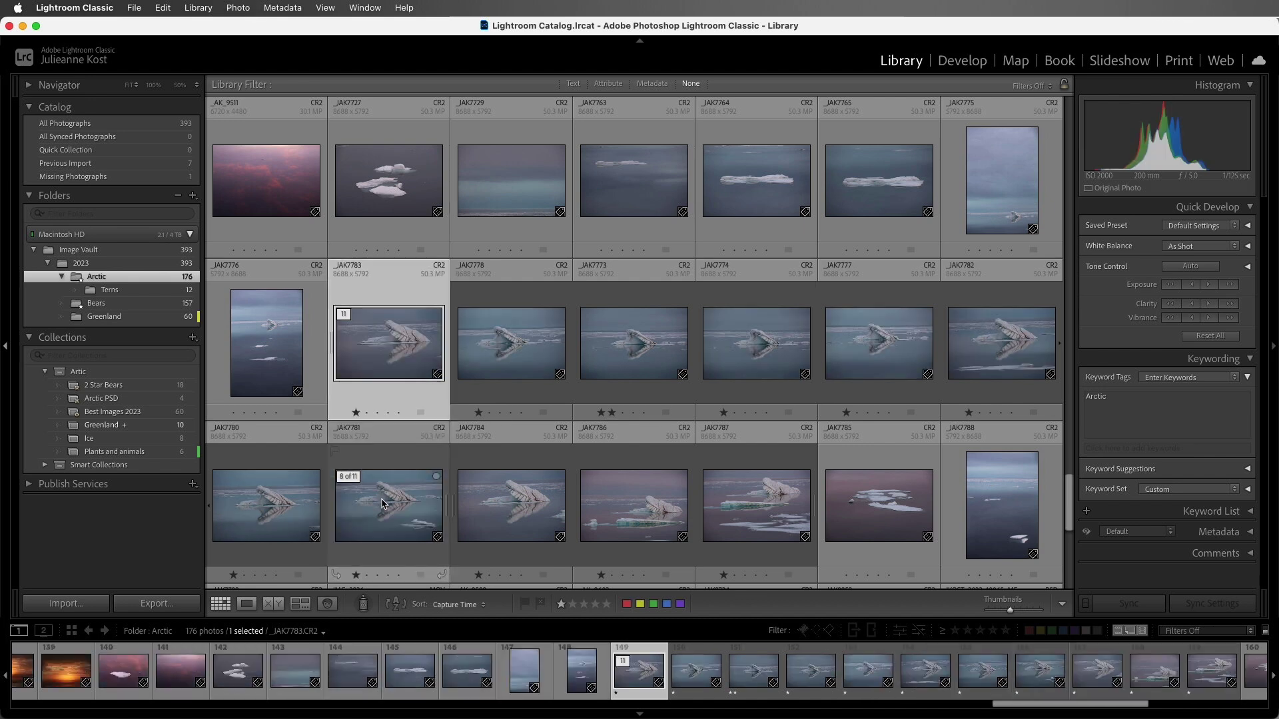
click(345, 314)
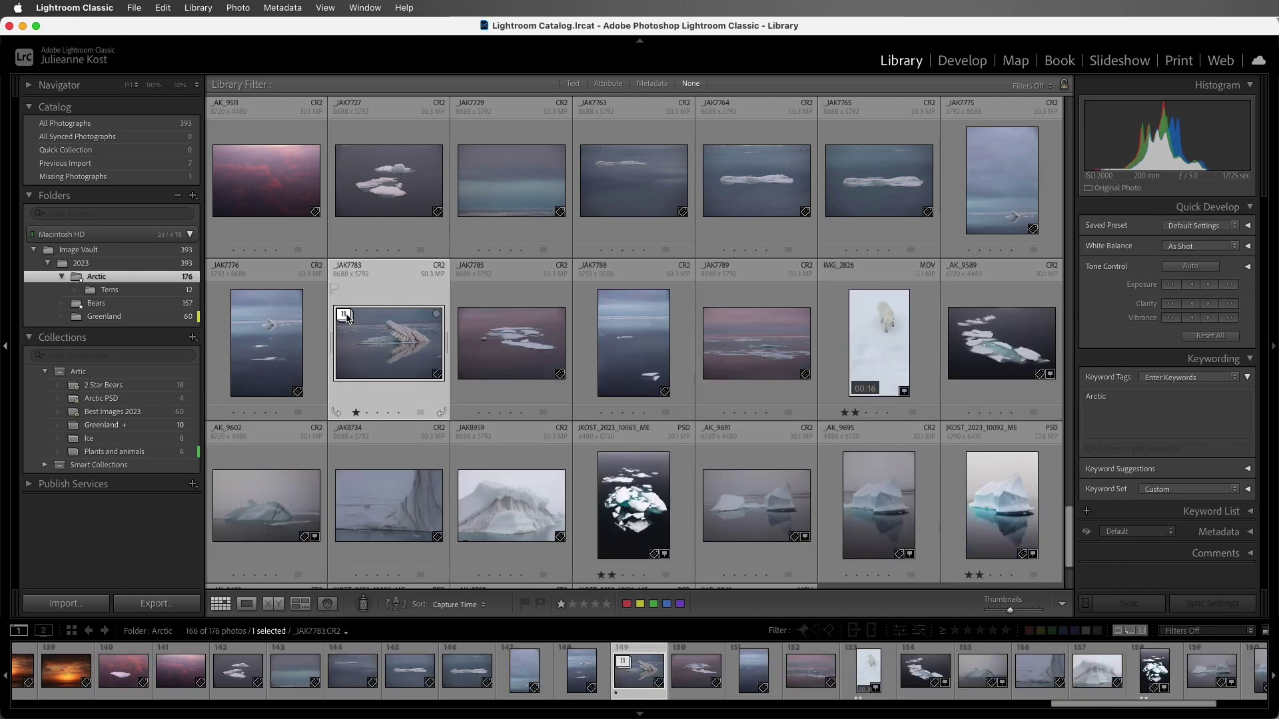
Open Auto-Stack by Capture Time and set a 0:40:00 gap, previewing 13 stacks, 6 unstacked.
click(242, 12)
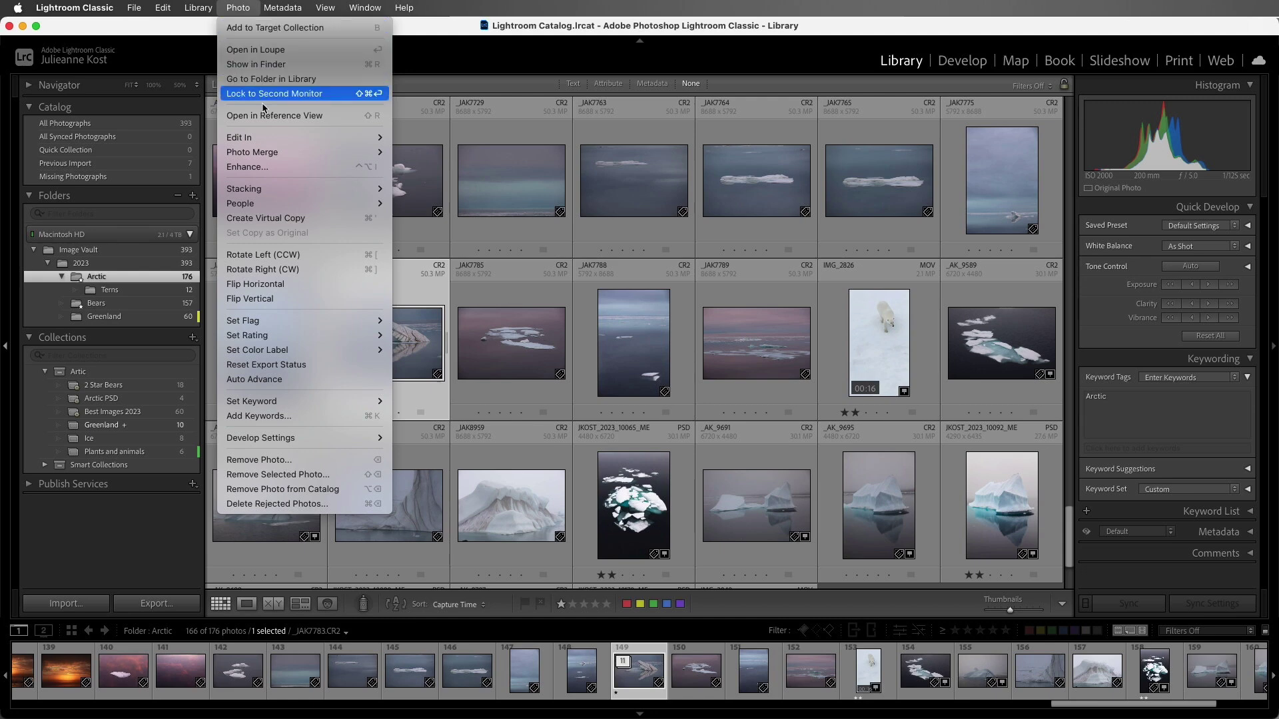
mouse_move(287, 191)
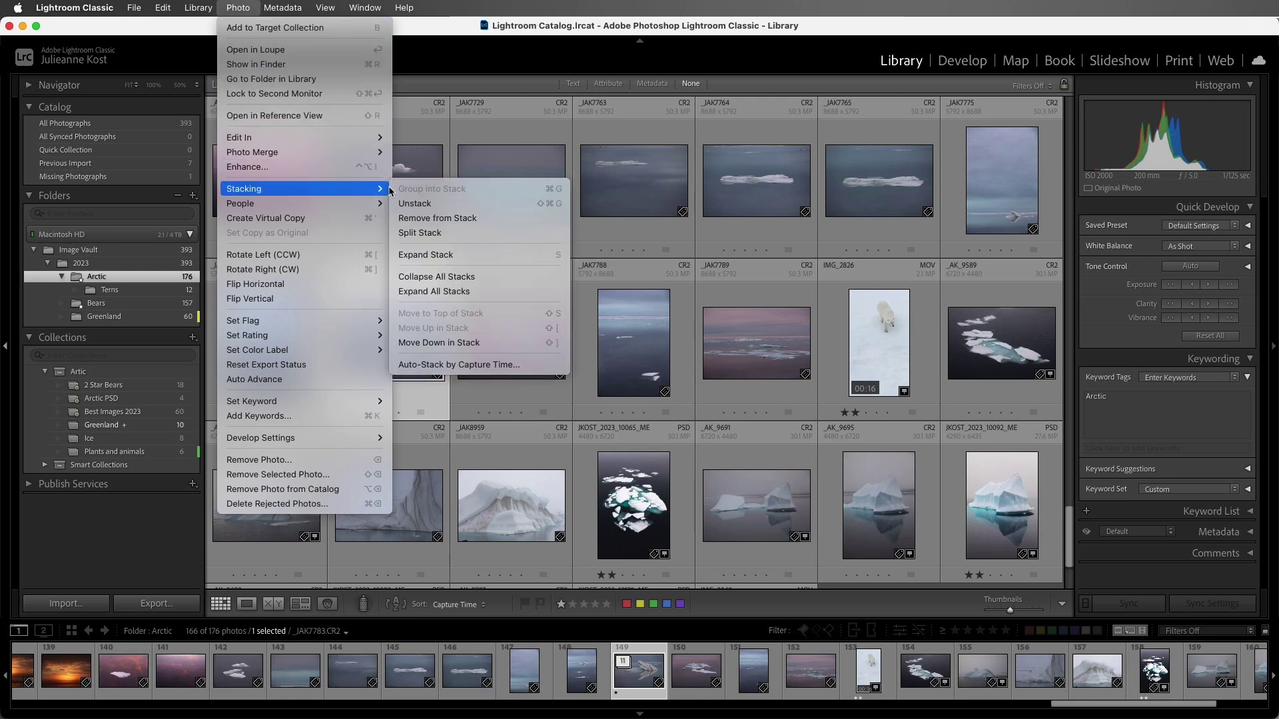
click(517, 368)
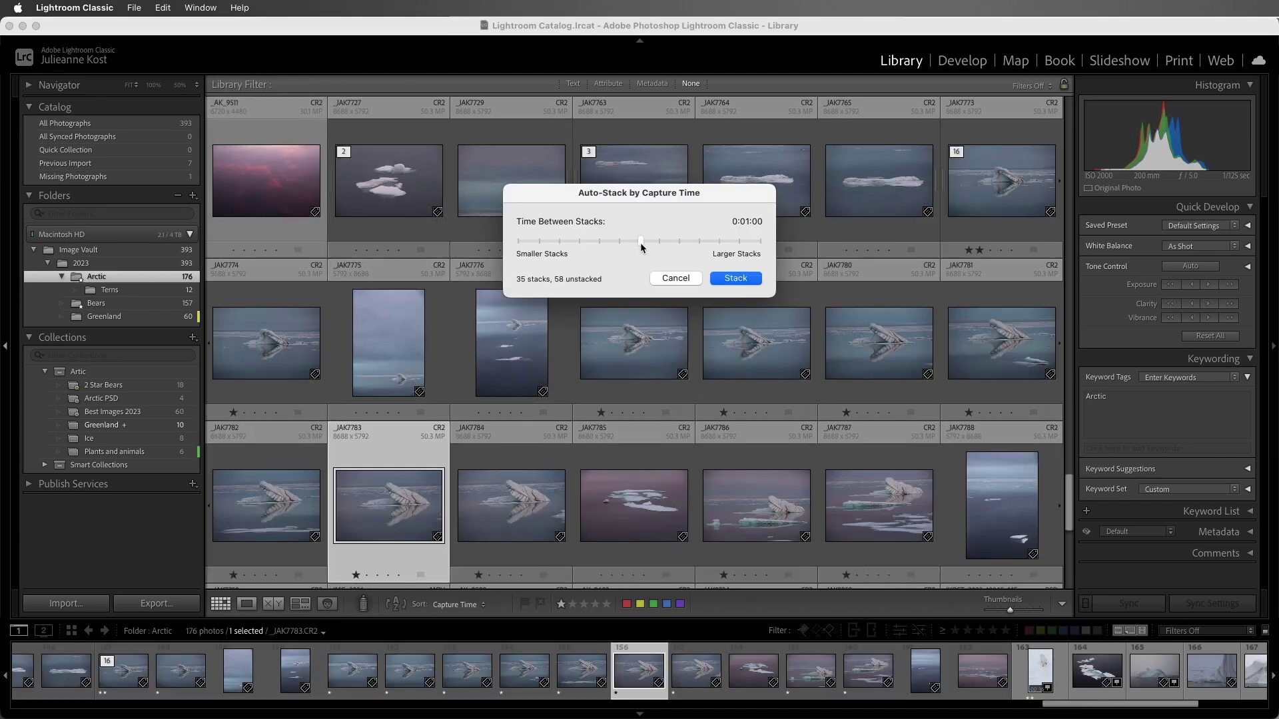
drag(641, 245, 538, 243)
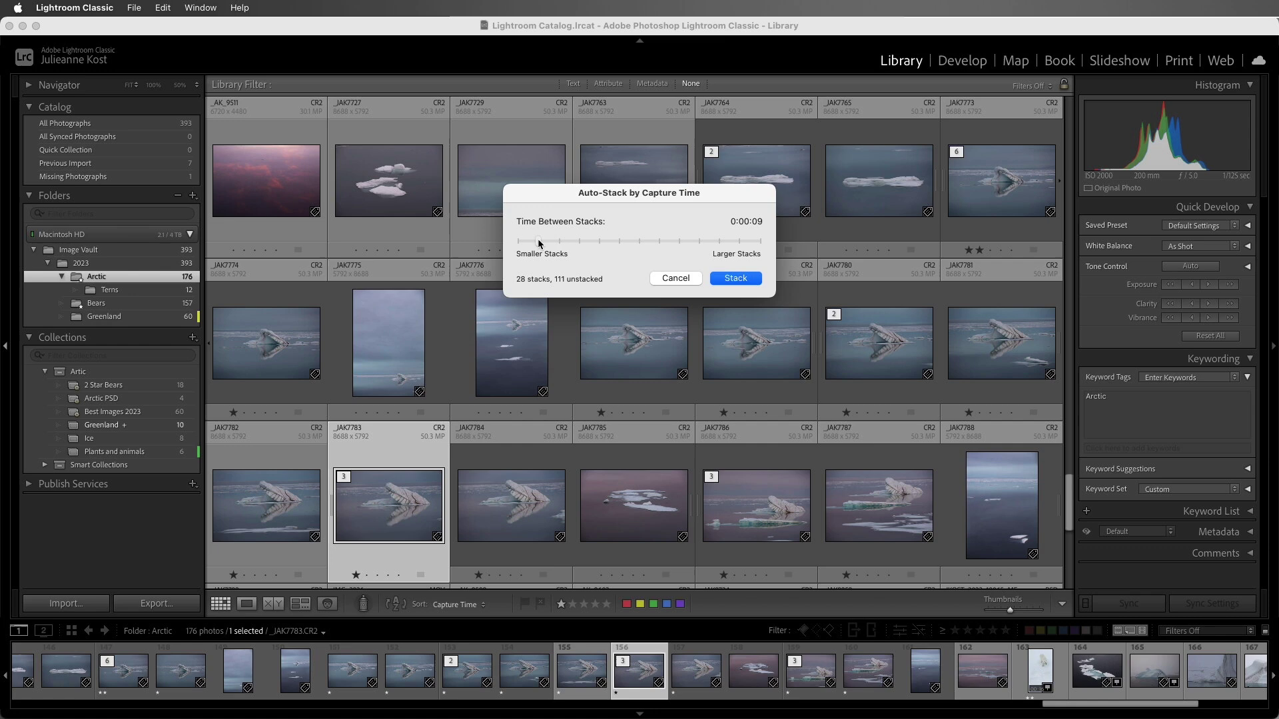
drag(538, 240, 721, 241)
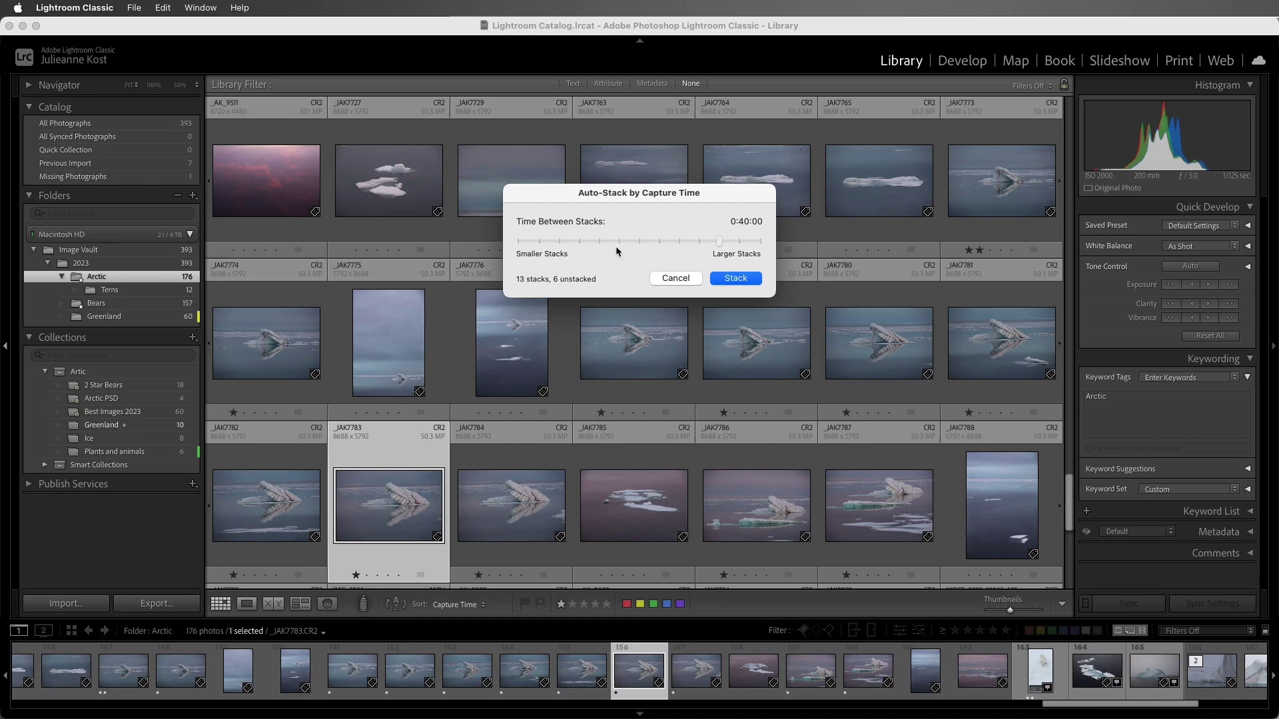
Apply the 40-minute auto-stack, then select all photos and unstack every stack.
click(727, 279)
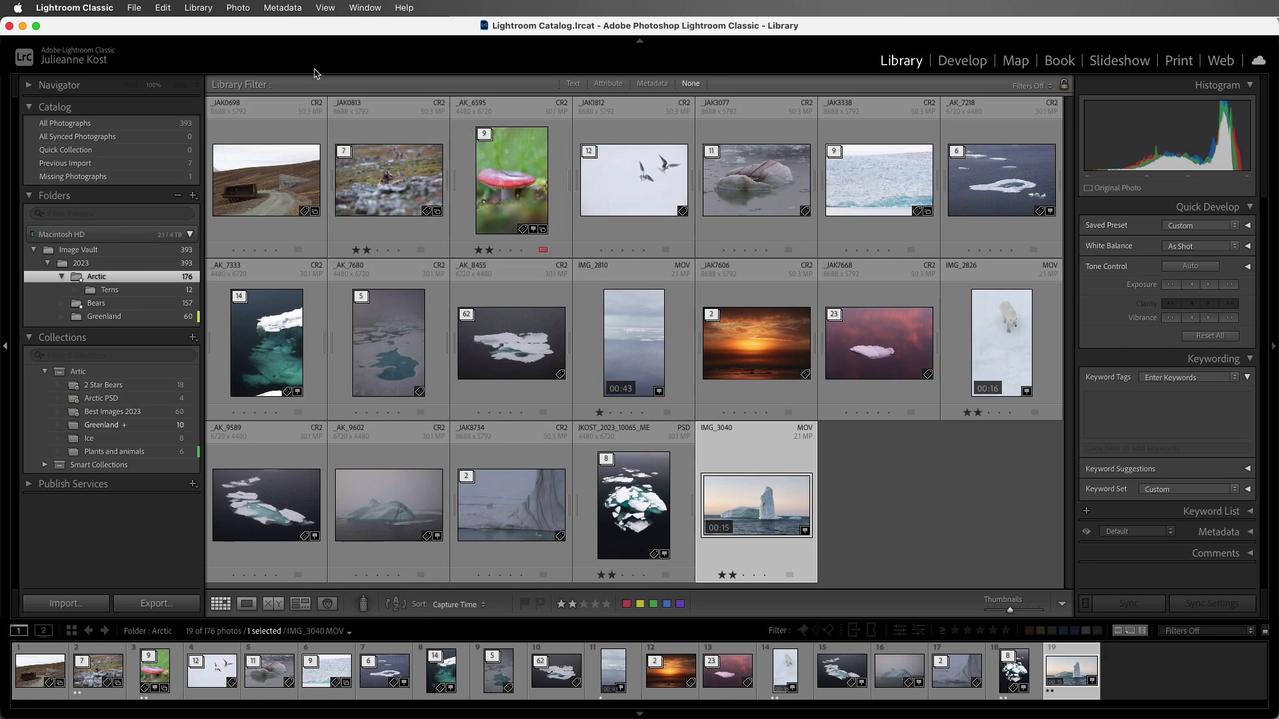
click(163, 7)
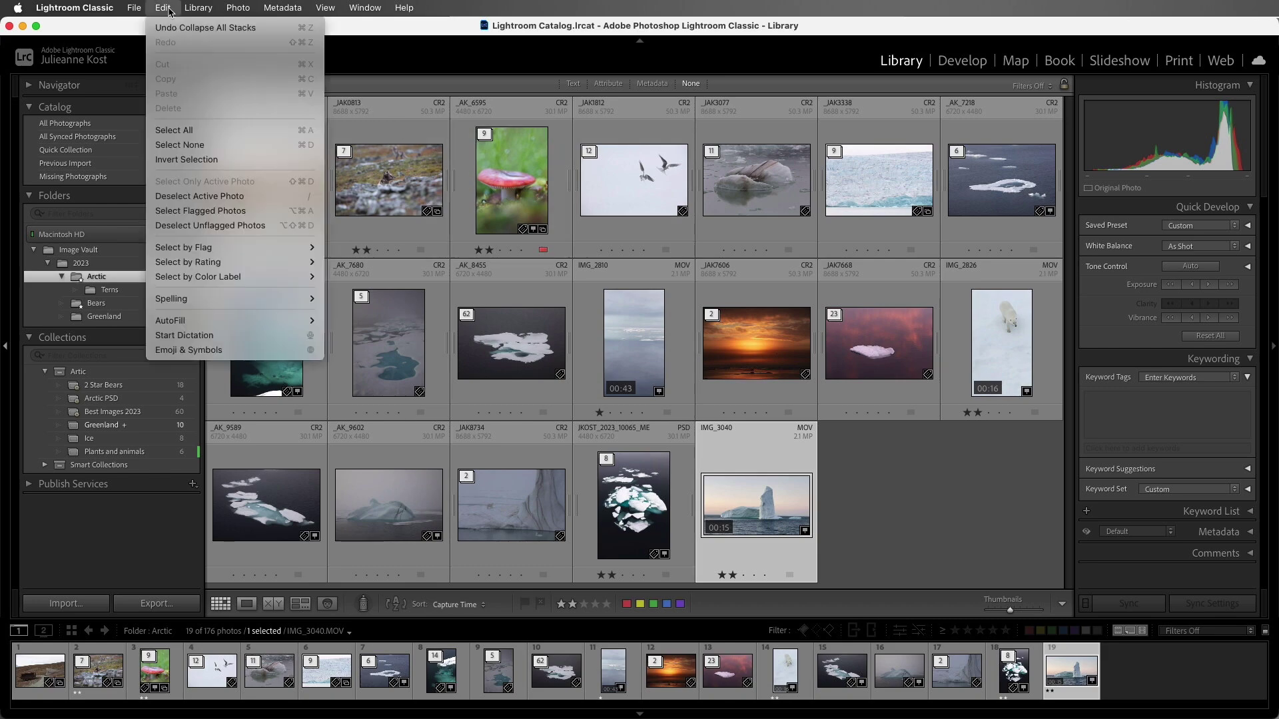
click(210, 130)
click(237, 7)
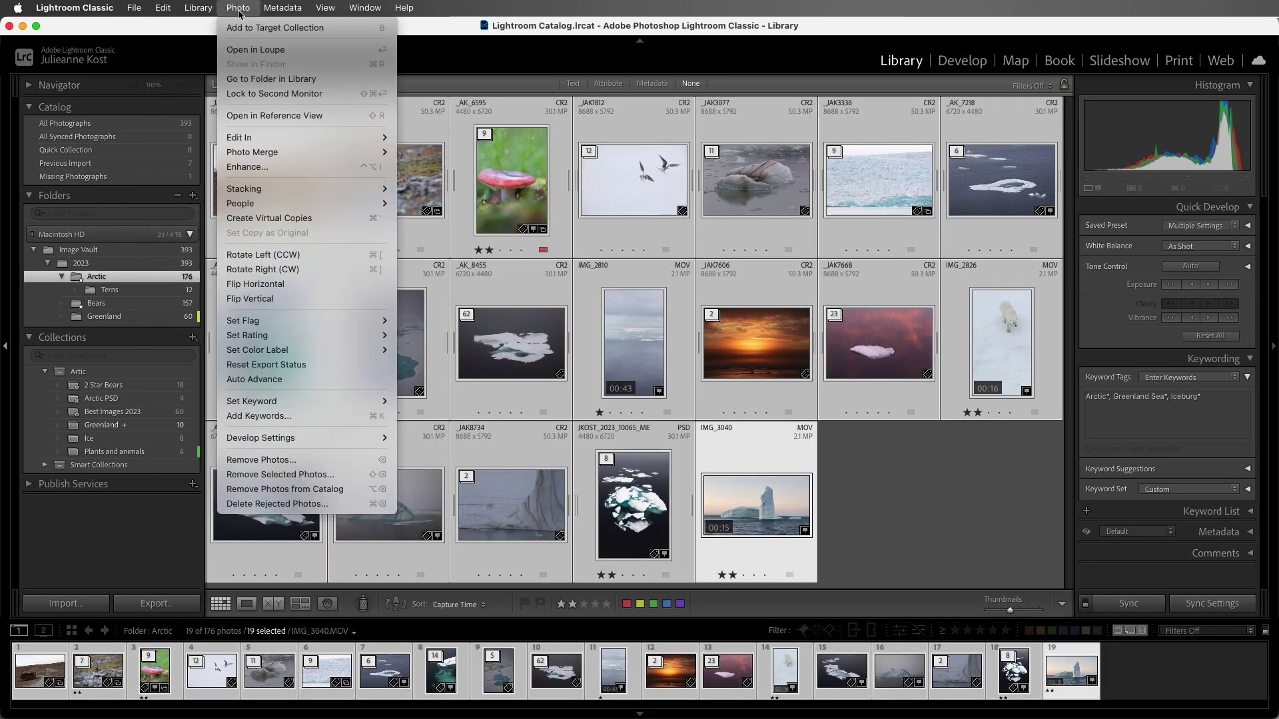
mouse_move(304, 189)
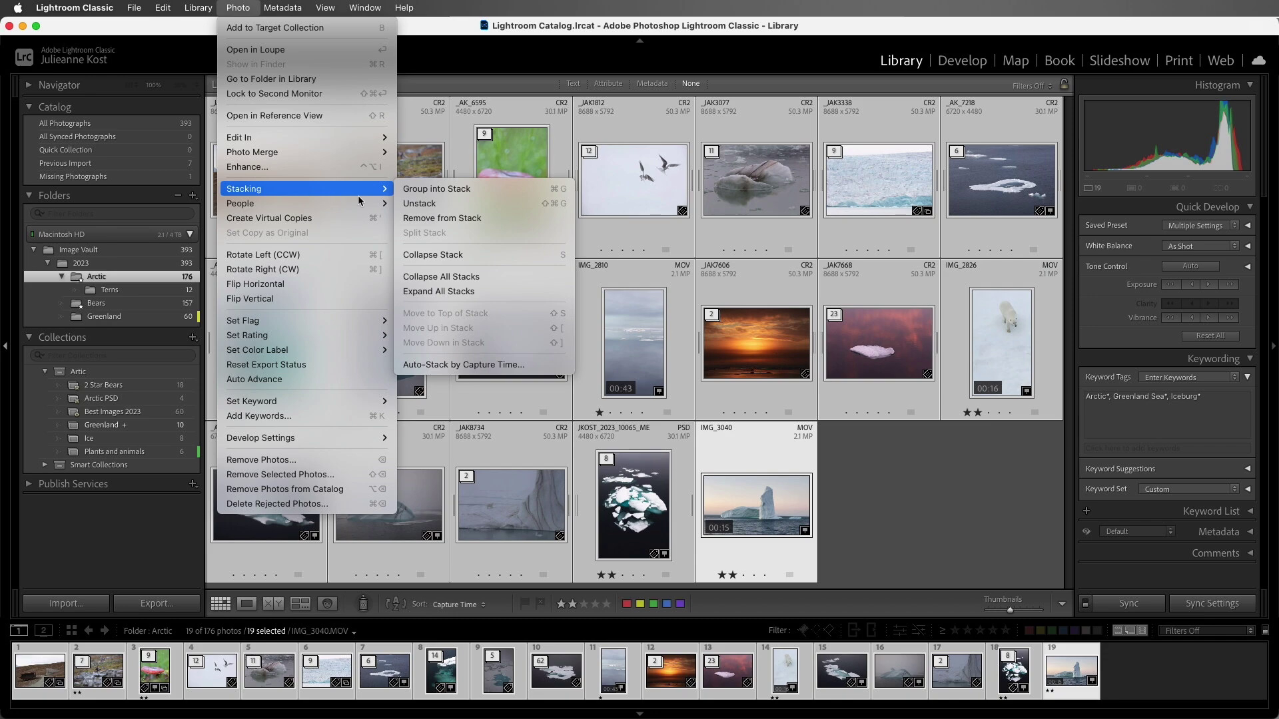
click(451, 208)
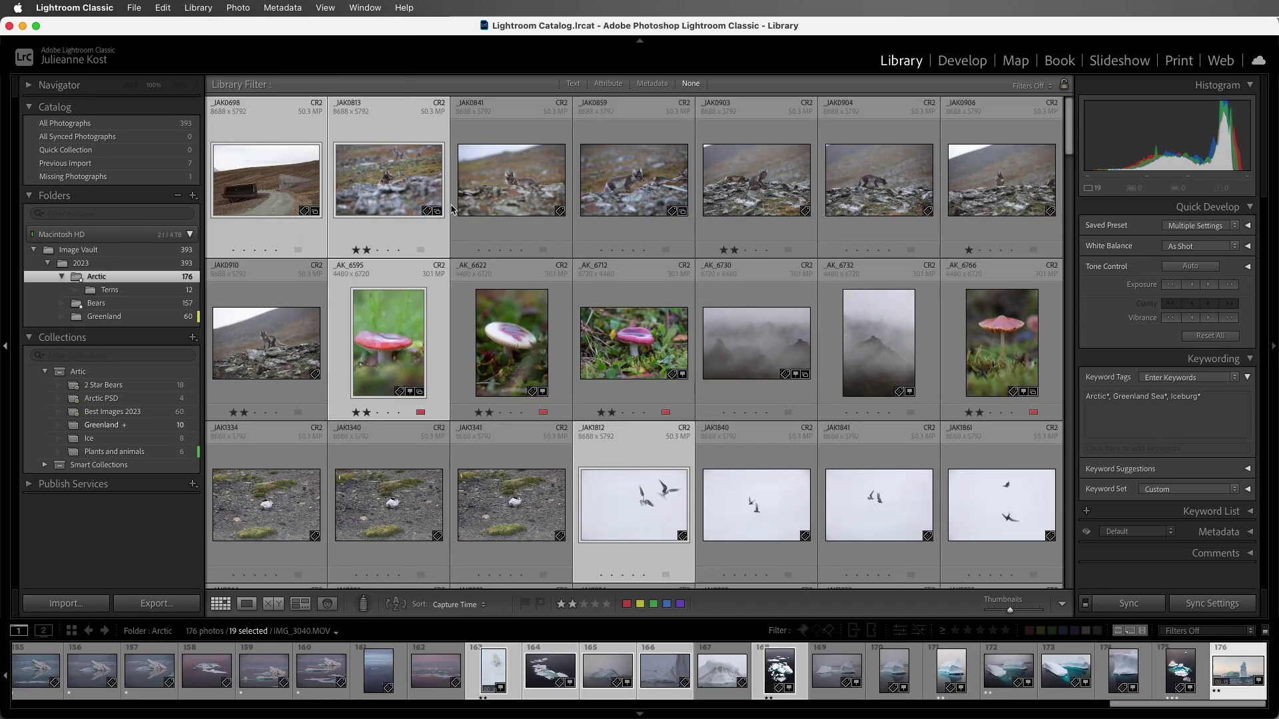